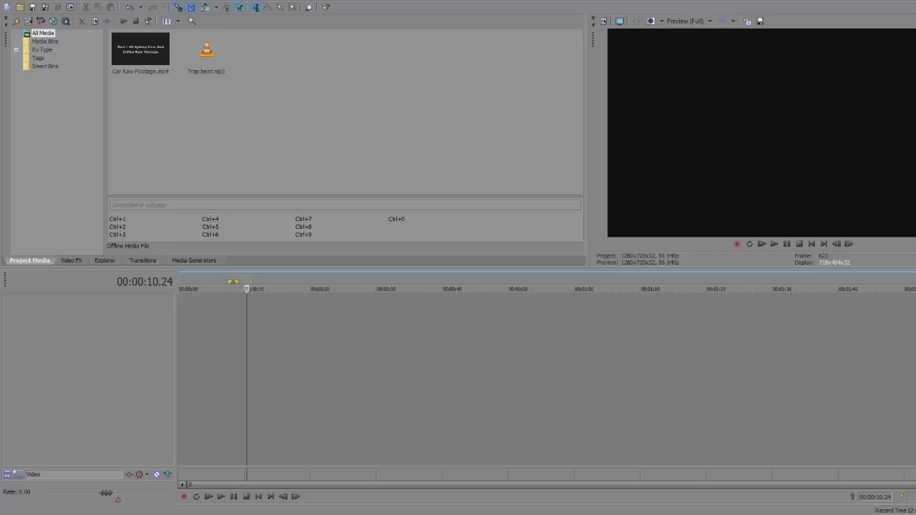
Step: Add Car Raw Footage.mp4 to the start of the timeline and delete its audio event, leaving only the video
left_click_drag(156, 69, 151, 328)
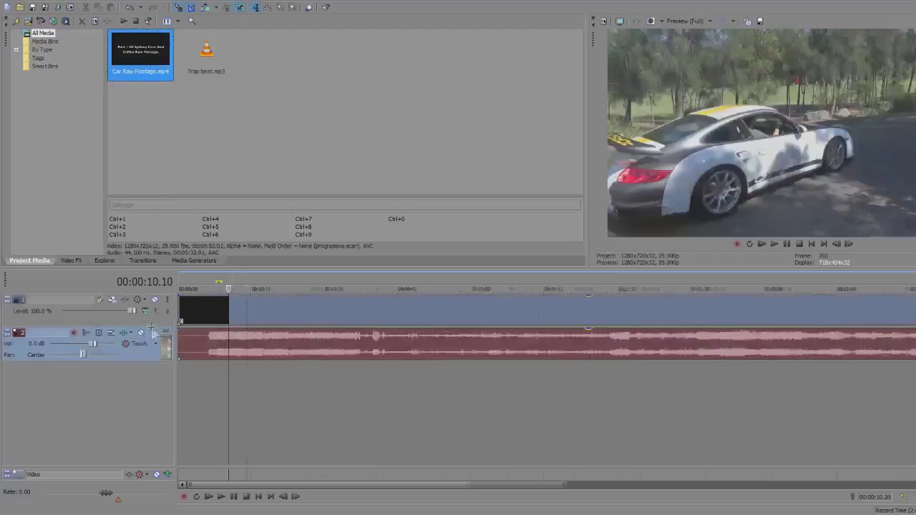
scroll(152, 333, "down", 3)
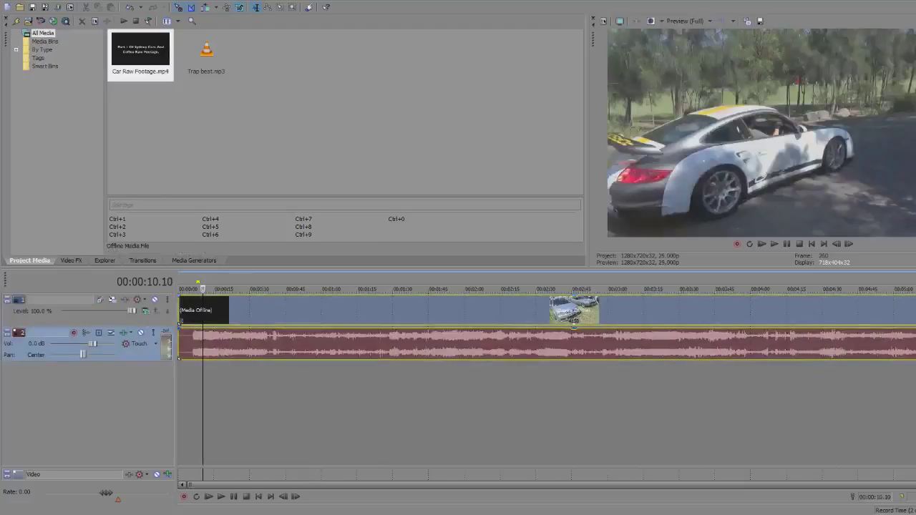
left_click(274, 309)
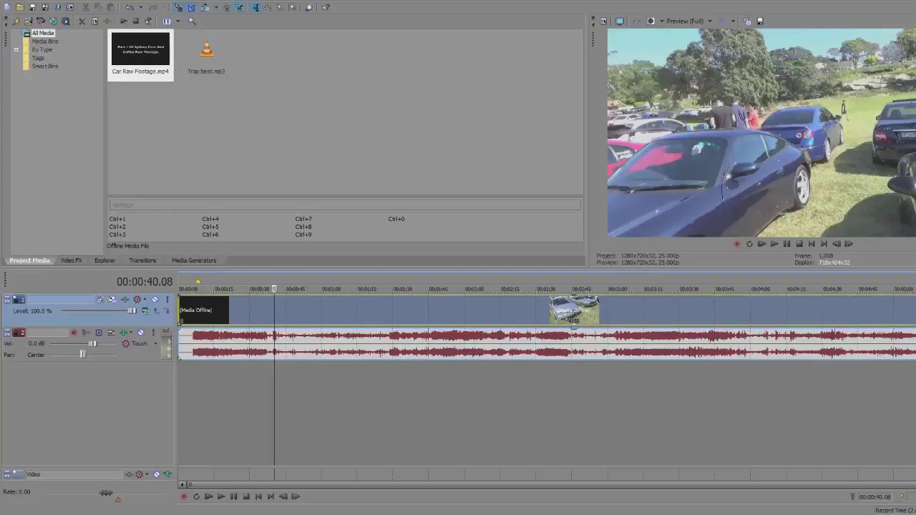
left_click(285, 346)
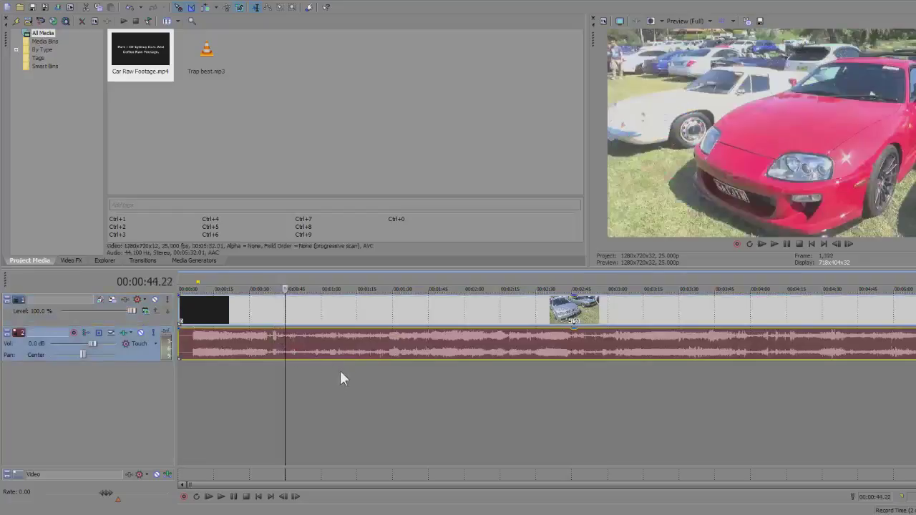
key("Delete")
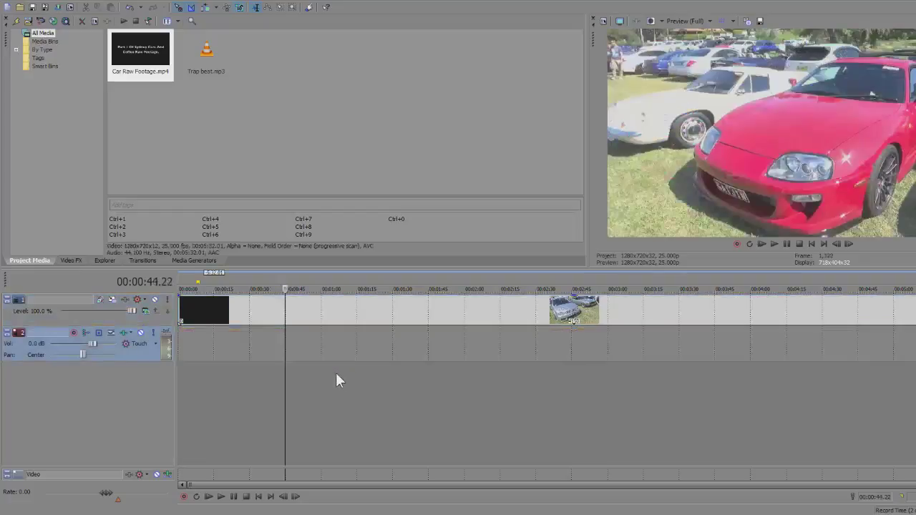
left_click(347, 319)
Step: Place Trap beat.mp3 on the emptied audio track, starting at the beginning of the timeline
scroll(317, 337, "down", 3)
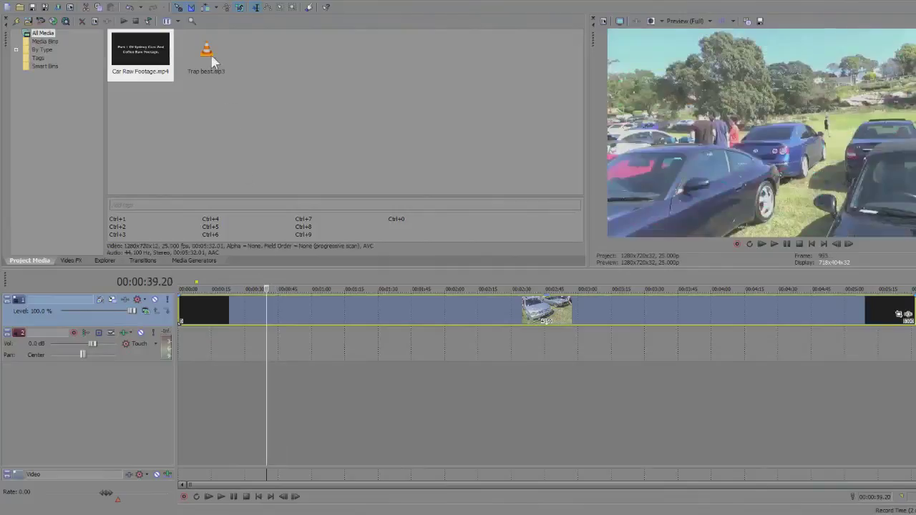
left_click(212, 63)
left_click_drag(212, 63, 180, 342)
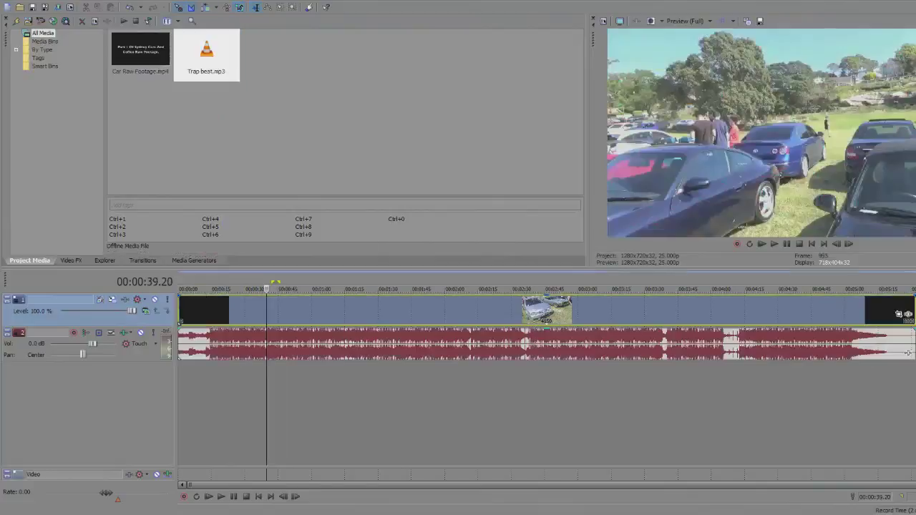
Step: Locate the beat drop in the Trap beat waveform and play the music from 00:00:14.14
left_click(276, 343)
scroll(272, 342, "up", 6)
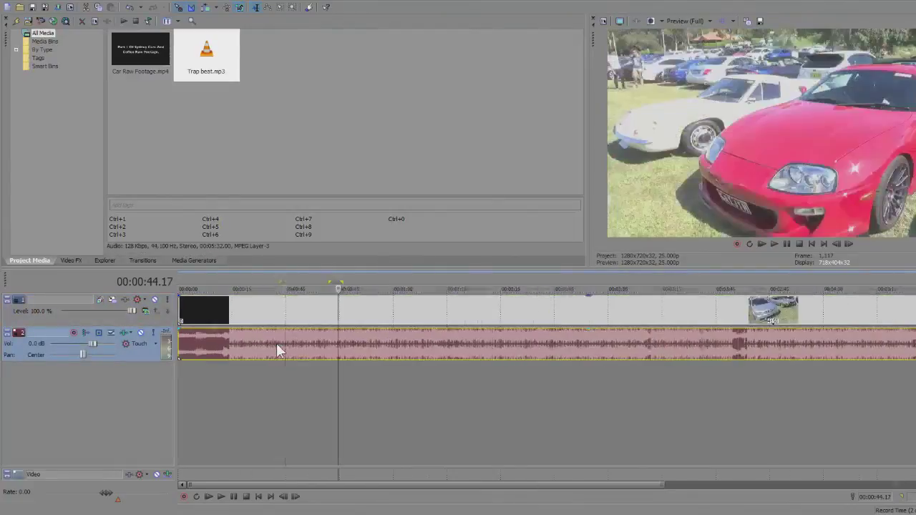
left_click(254, 345)
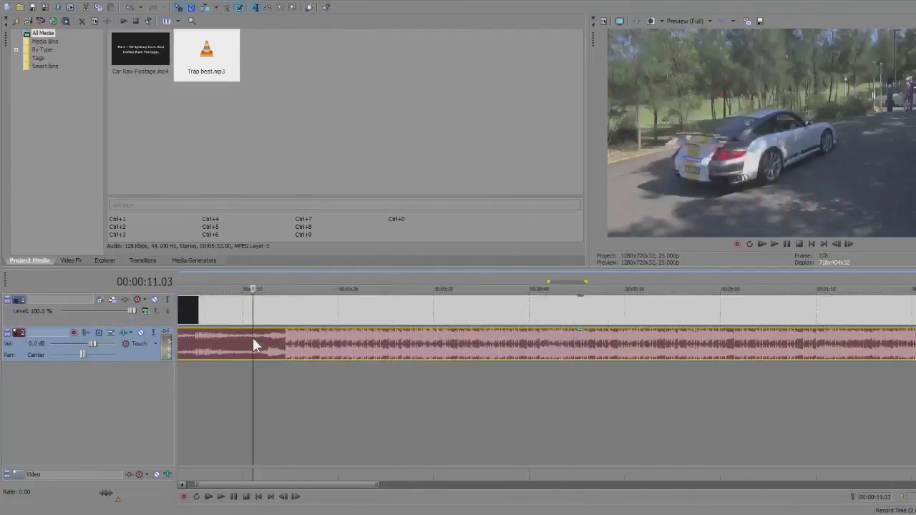
scroll(254, 345, "down", 5)
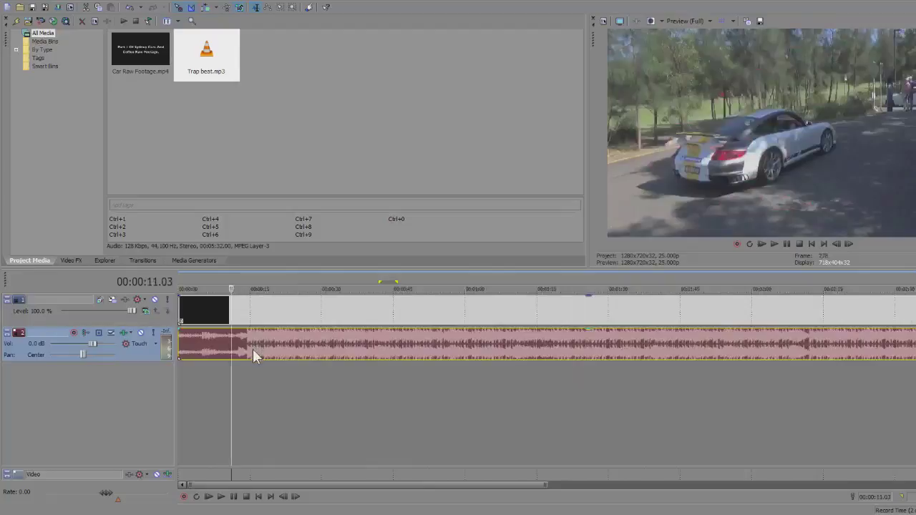
scroll(253, 349, "up", 2)
left_click(277, 338)
left_click(282, 337)
scroll(335, 346, "up", 1)
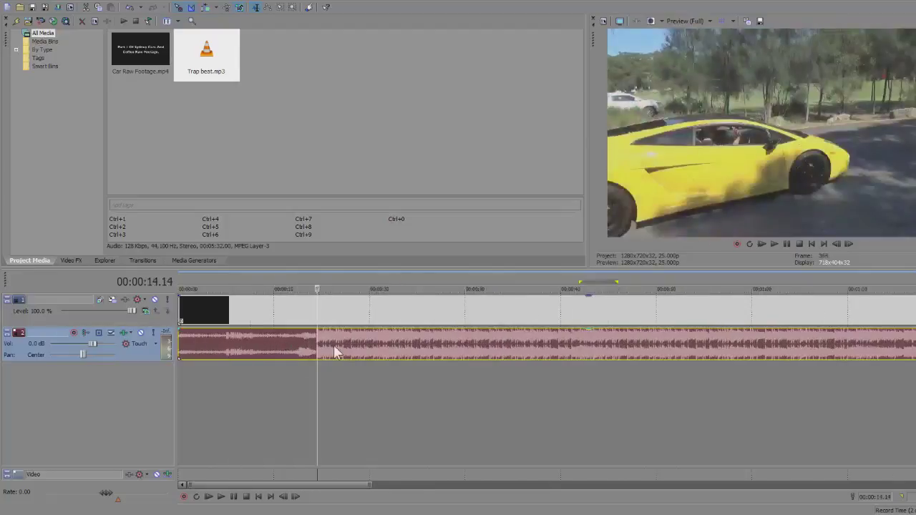
key("space")
scroll(335, 346, "up", 2)
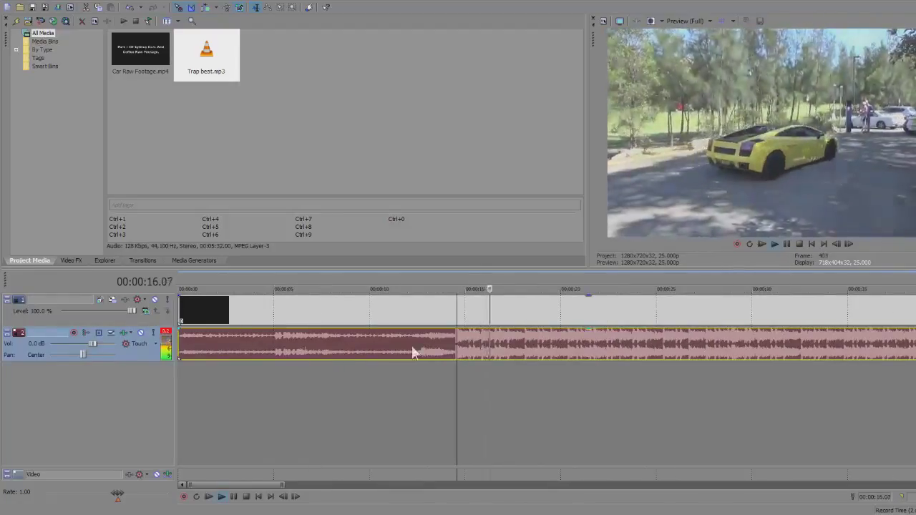
scroll(489, 341, "up", 2)
scroll(489, 341, "up", 2)
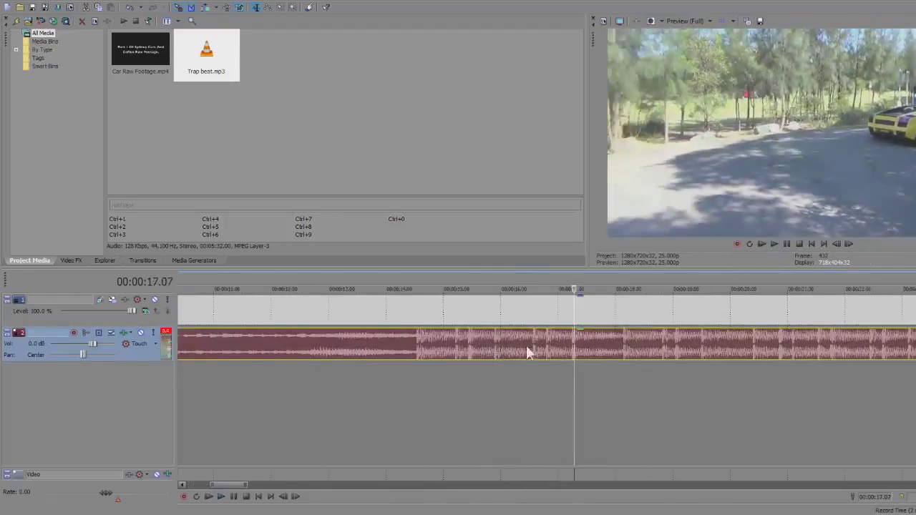
Step: Replay the music after the drop and place two markers on the quick double hit, at 00:00:16.19 and 00:00:16.23
left_click(526, 335)
key("space")
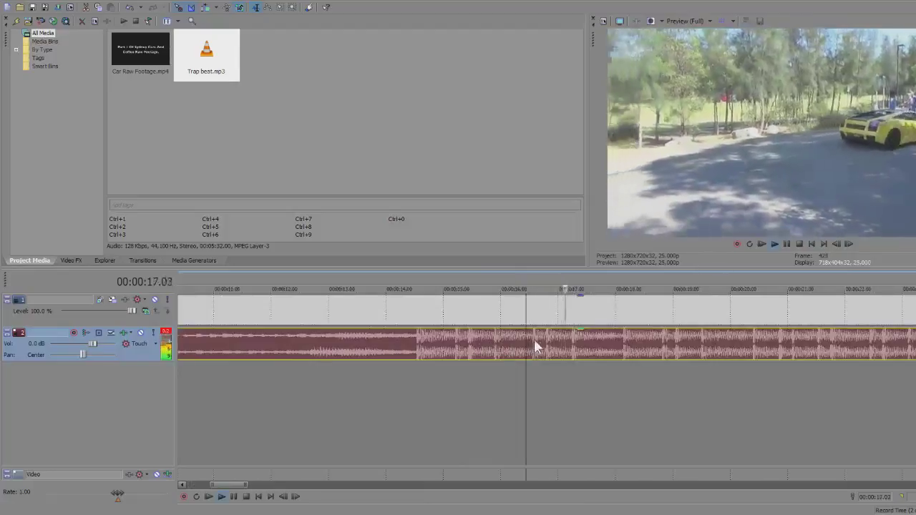
key("space")
left_click(544, 337)
key("space")
key("space")
left_click(544, 338)
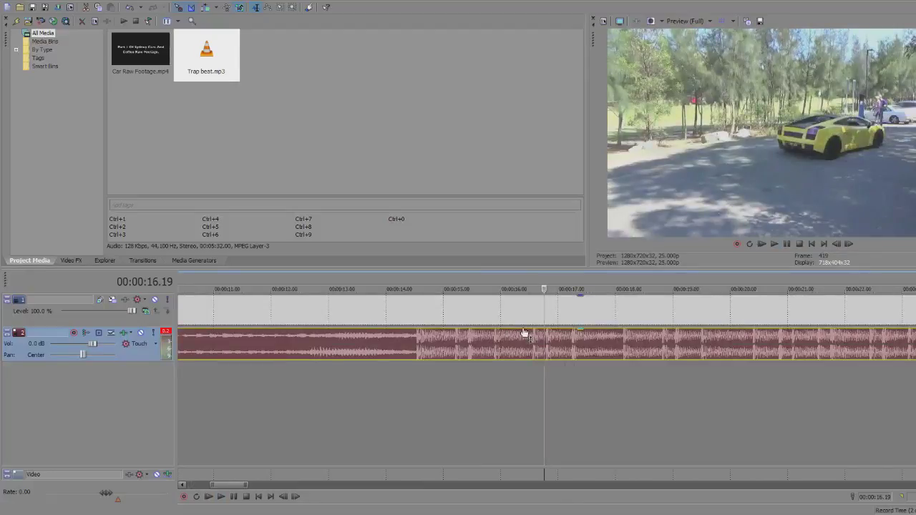
key("space")
key("space")
scroll(543, 336, "up", 2)
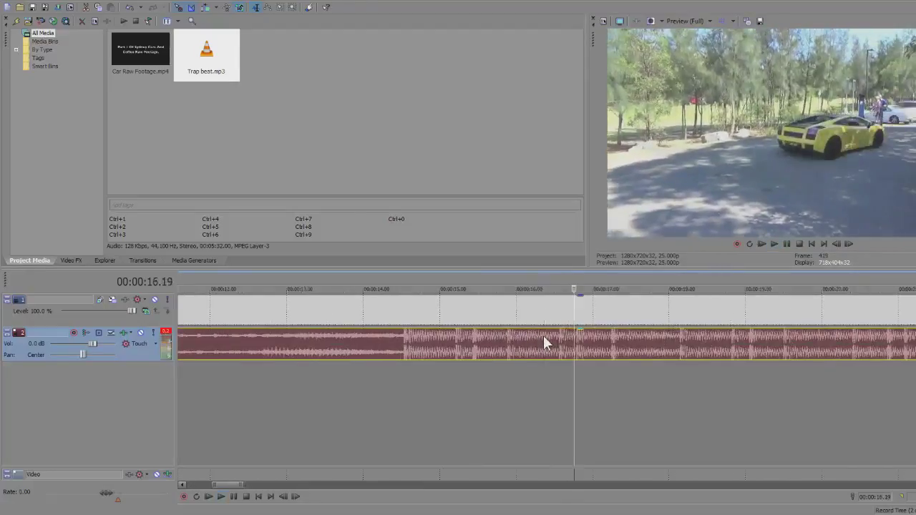
key("space")
left_click(585, 339)
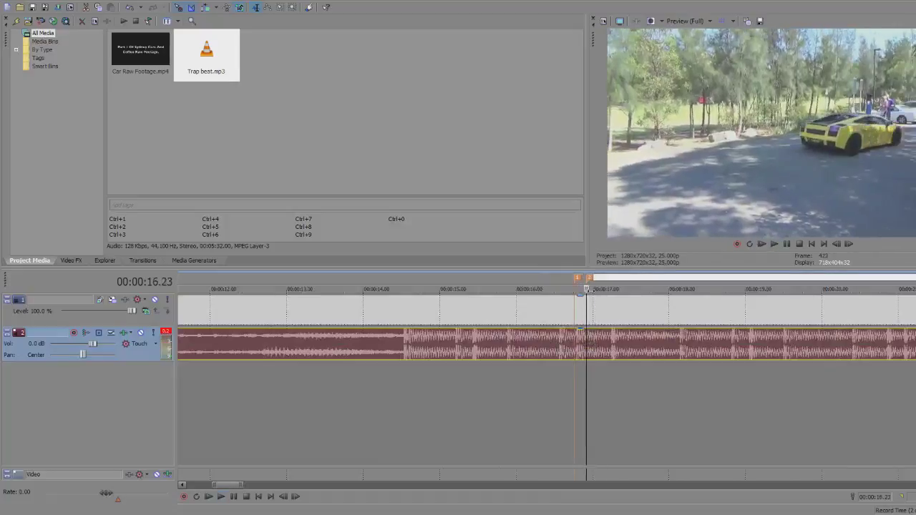
Step: Check the cursor against the first two markers, play on, and mark the next double hit just before 00:00:18.00 with two markers
left_click(575, 277)
left_click(558, 279)
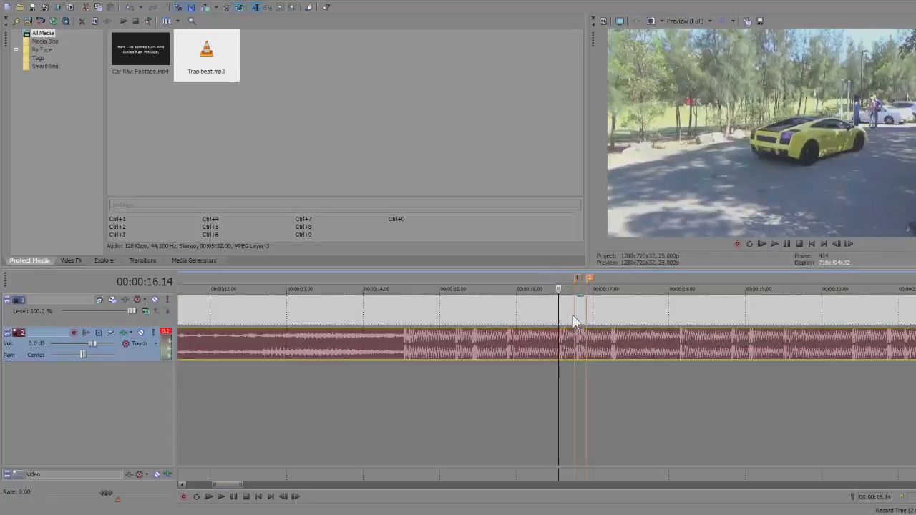
left_click(577, 320)
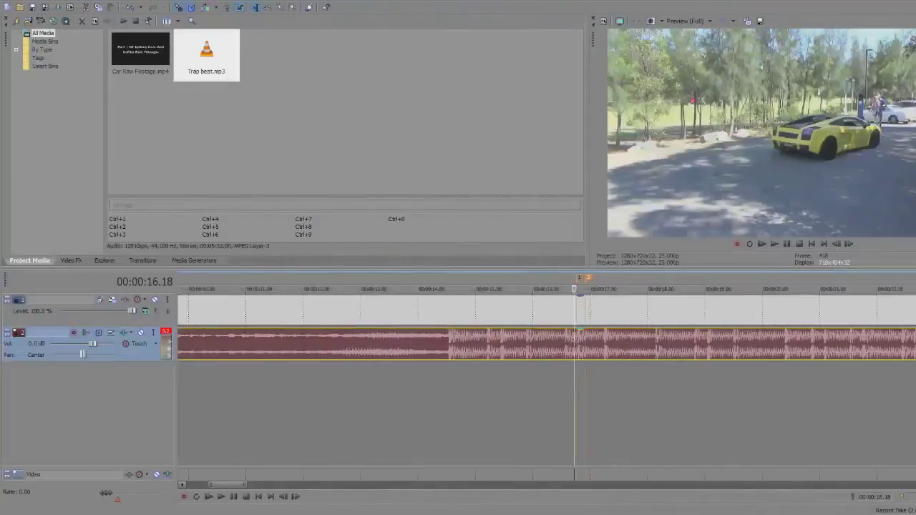
left_click(584, 342)
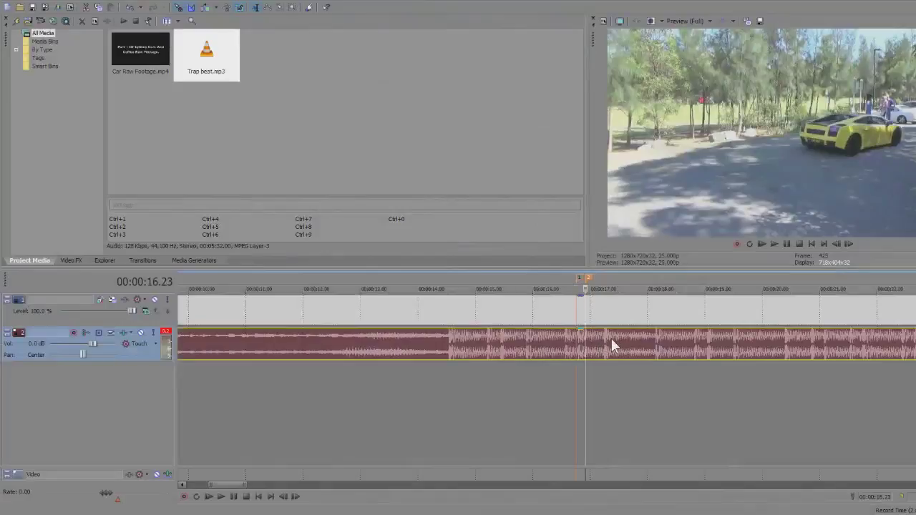
key("space")
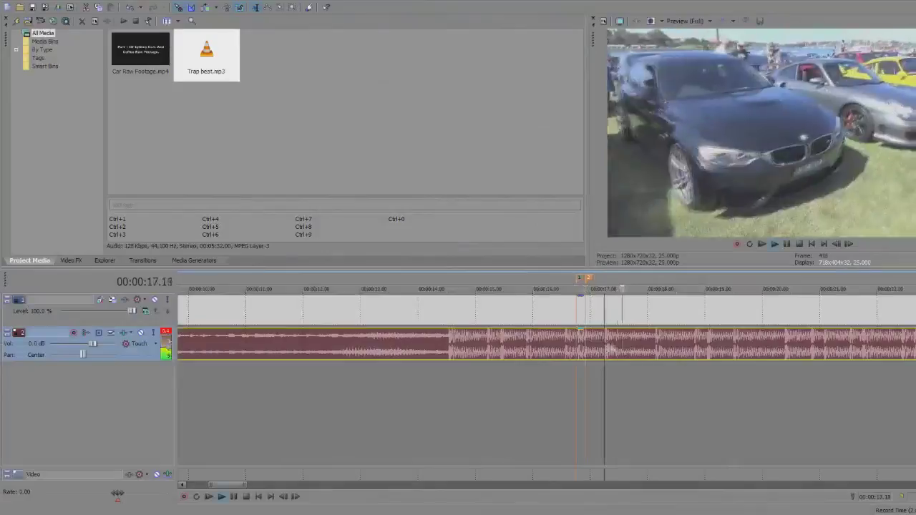
key("Return")
scroll(629, 337, "up", 1)
key("space")
left_click(568, 339)
key("m")
key("space")
key("m")
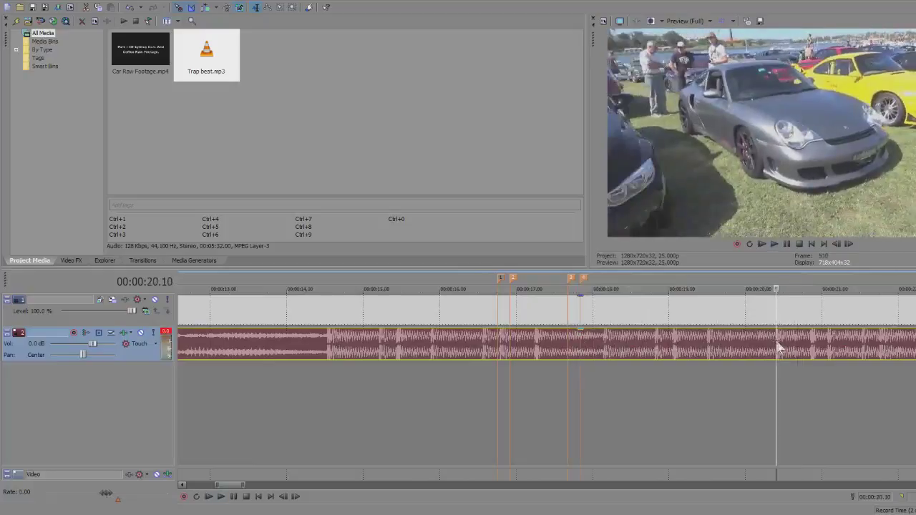
Step: Place two more marker pairs on the following double hits, starting at 00:00:20.10 and ending at 00:00:21.13
key("m")
key("m")
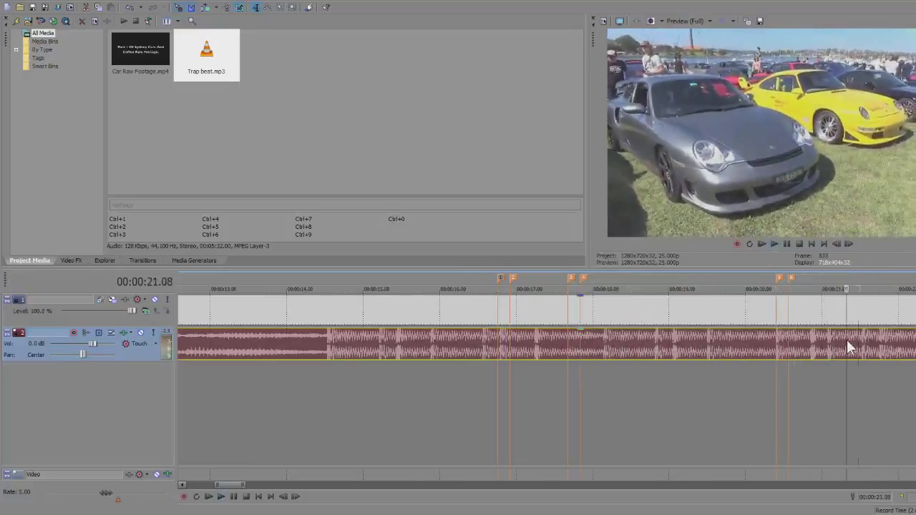
key("m")
key("space")
key("m")
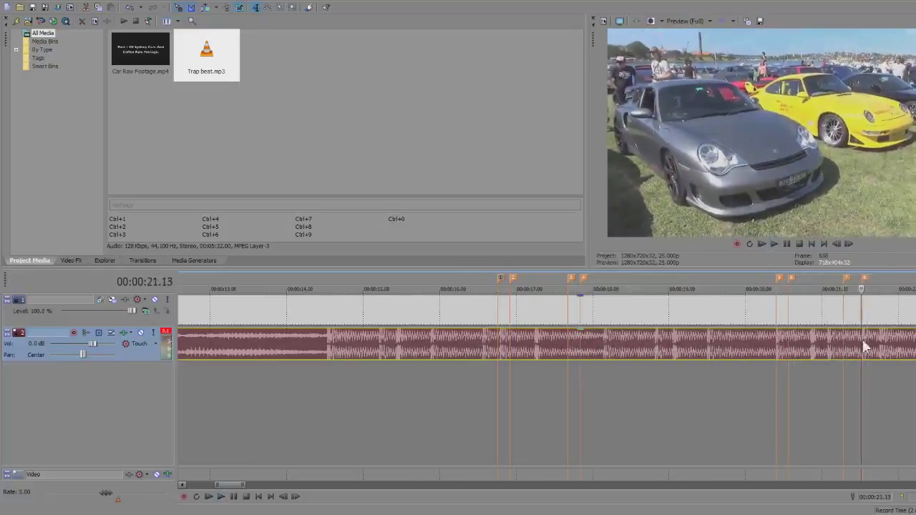
scroll(852, 340, "down", 3)
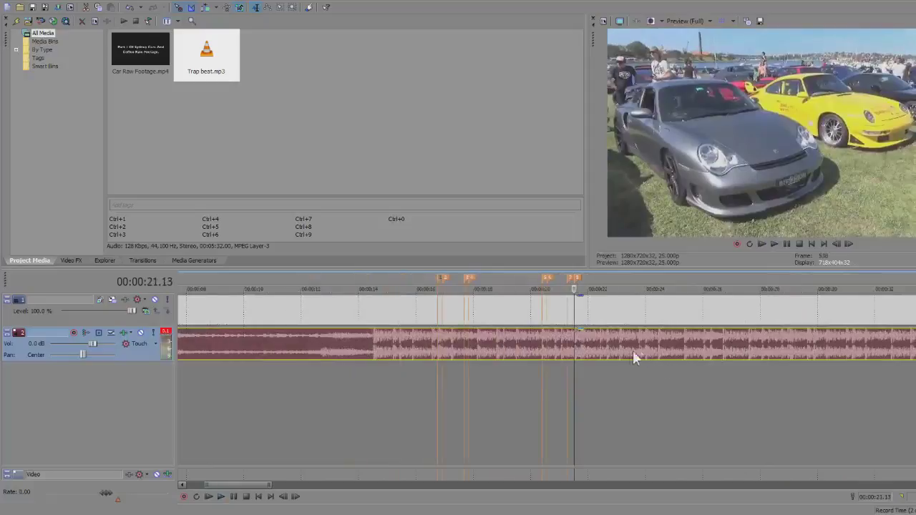
scroll(624, 361, "up", 3)
left_click(562, 345)
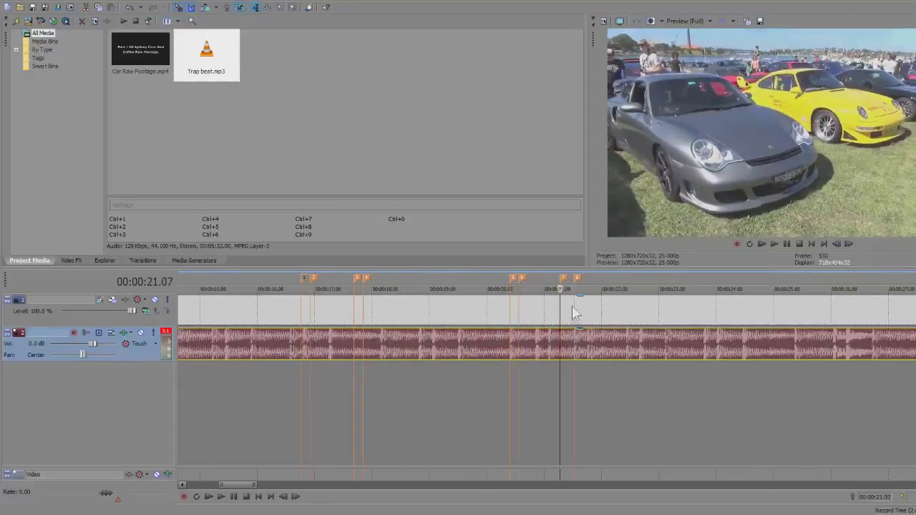
scroll(578, 299, "down", 1)
scroll(578, 298, "down", 1)
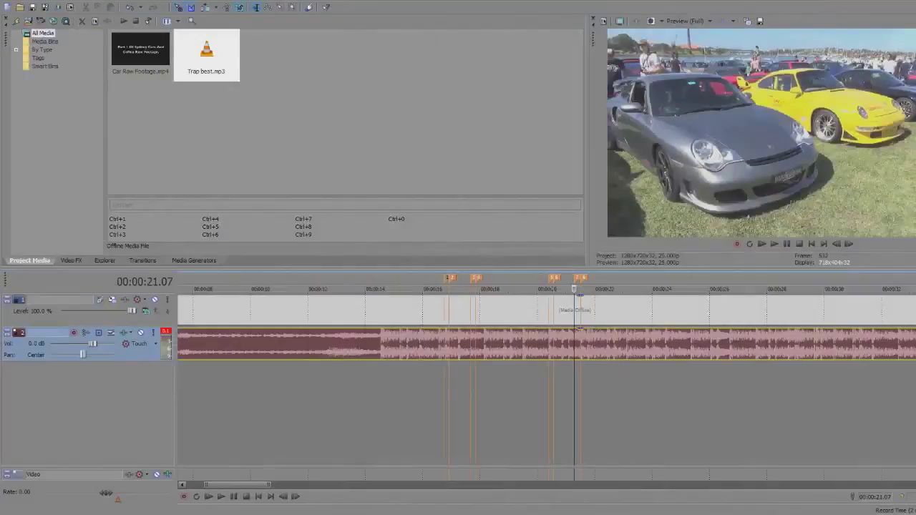
Step: Insert an empty video track above the car footage track
left_click(282, 310)
scroll(278, 312, "down", 1)
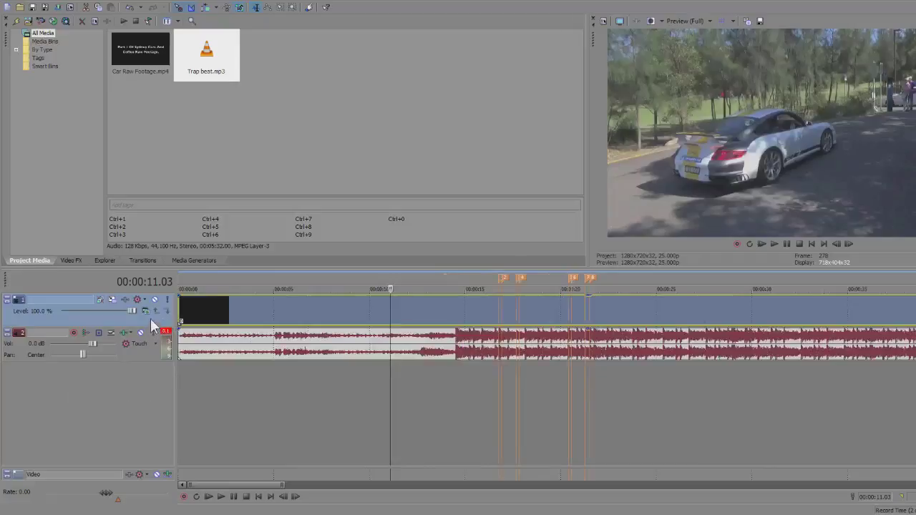
key("ctrl+shift+q")
left_click(202, 312)
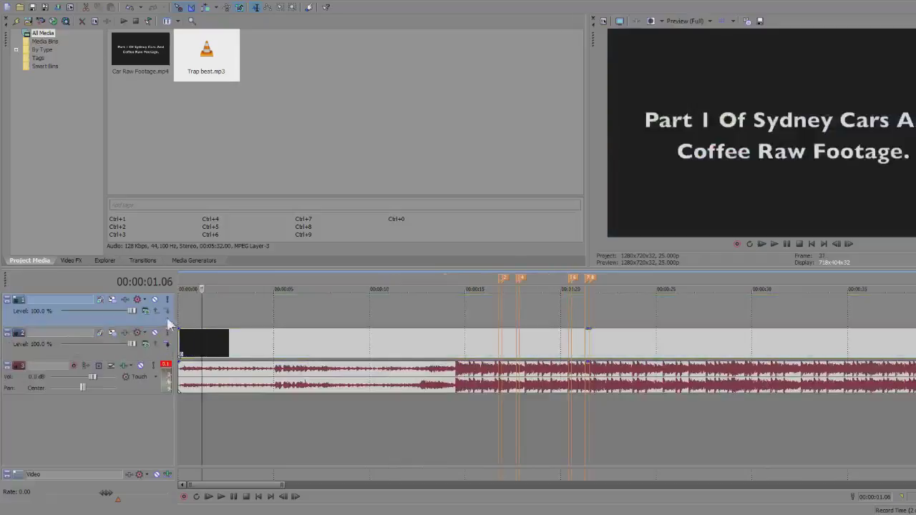
left_click(256, 340)
left_click(261, 315)
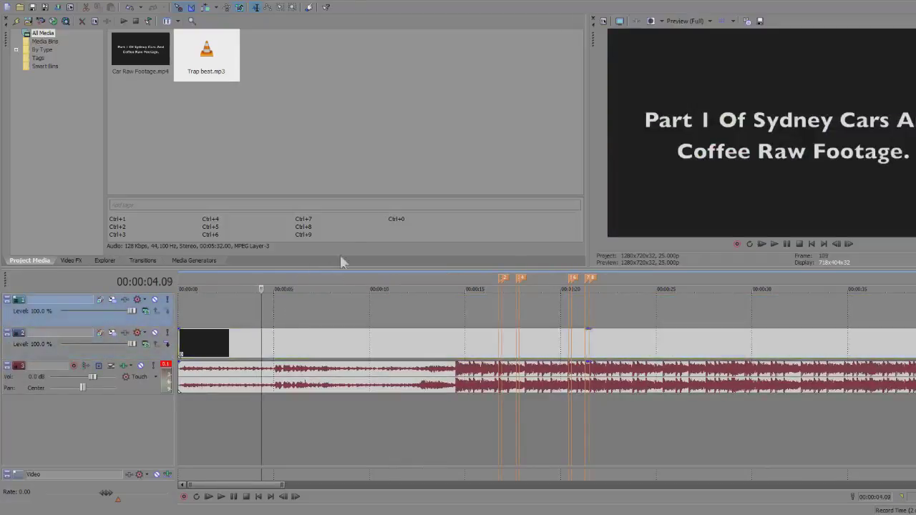
Step: Add a Solid Color generated clip with the Black preset to the new video track, starting at the first marker
left_click(468, 325)
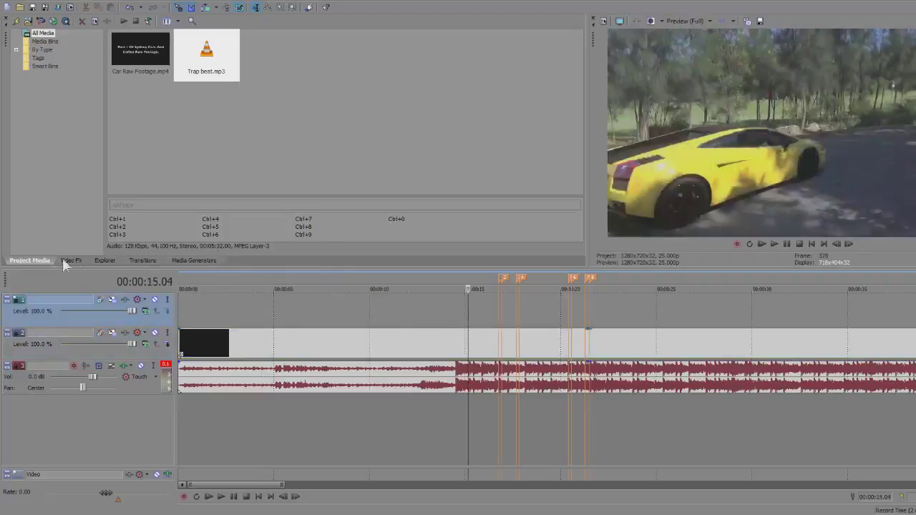
left_click(213, 257)
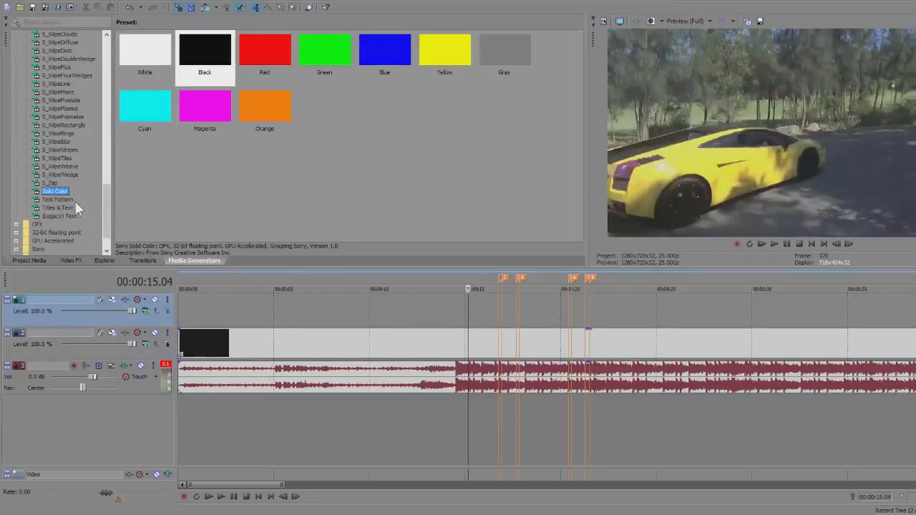
scroll(88, 191, "down", 2)
left_click(216, 38)
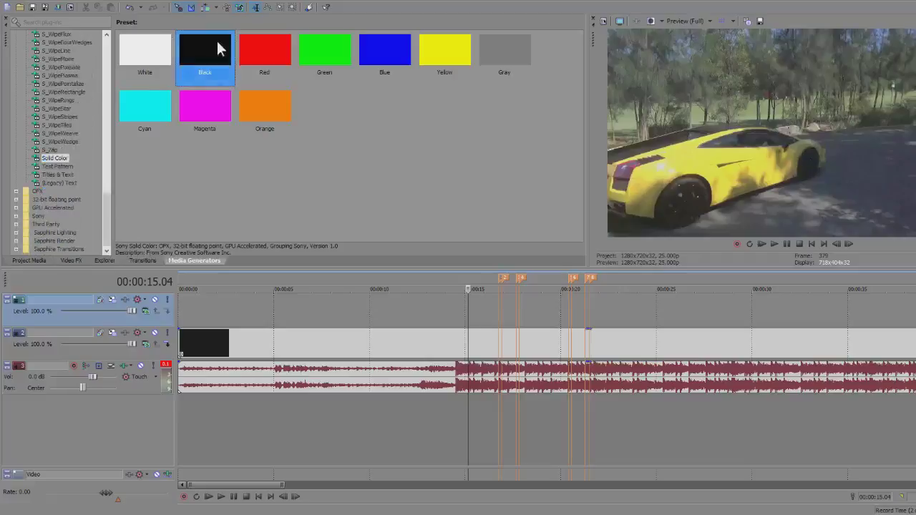
mouse_move(418, 278)
left_mouse_down()
mouse_move(475, 308)
mouse_move(503, 308)
left_mouse_up()
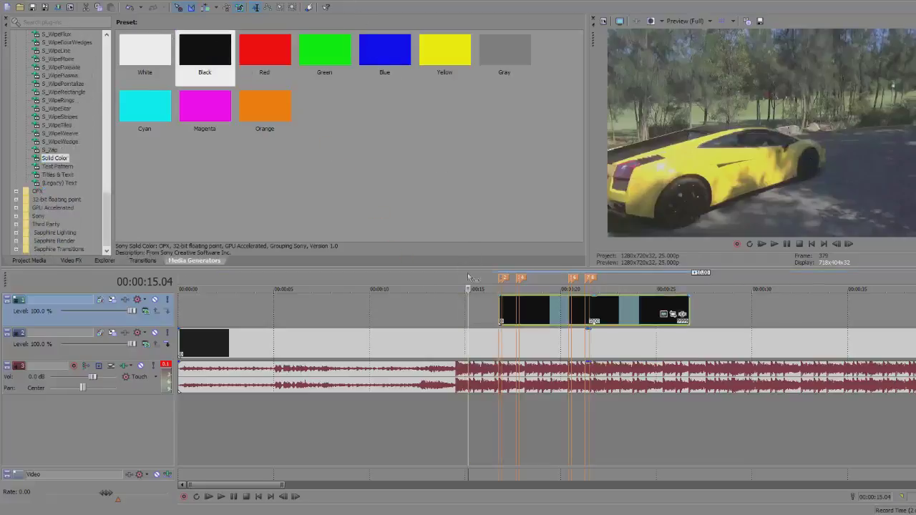
Step: Split the black clip one frame after the first marker, at 00:00:16.20, and delete the remainder
left_click(499, 309)
scroll(493, 304, "up", 3)
scroll(549, 300, "up", 3)
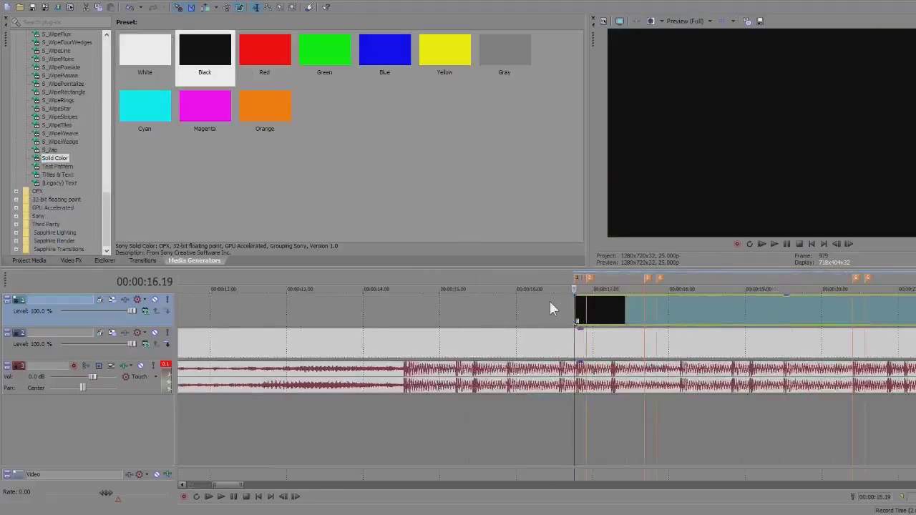
scroll(576, 304, "up", 1)
scroll(576, 308, "up", 4)
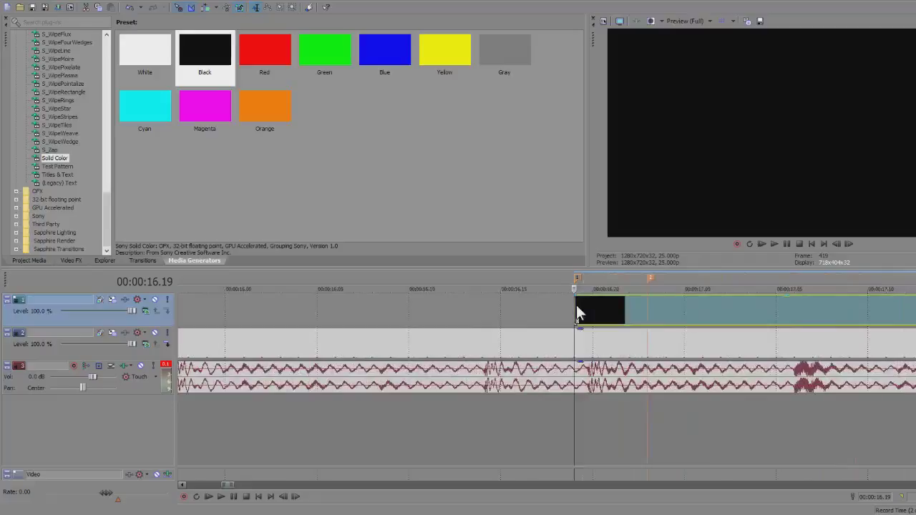
key("Right")
key("s")
key("Delete")
key("Left")
key("Right")
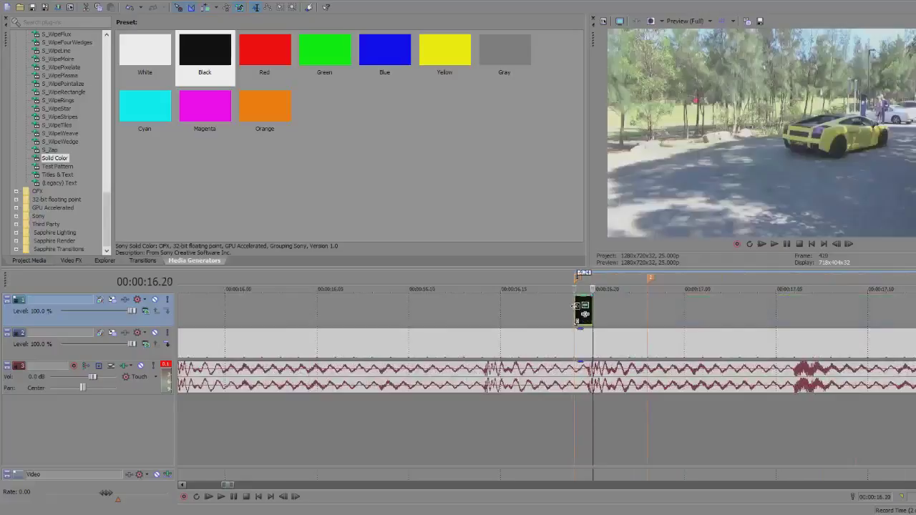
Step: Add a fade-out spanning the full length of the one-frame black clip at the first marker
key("Left")
key("Right")
key("Left")
key("Right")
scroll(585, 307, "down", 1)
scroll(585, 307, "up", 1)
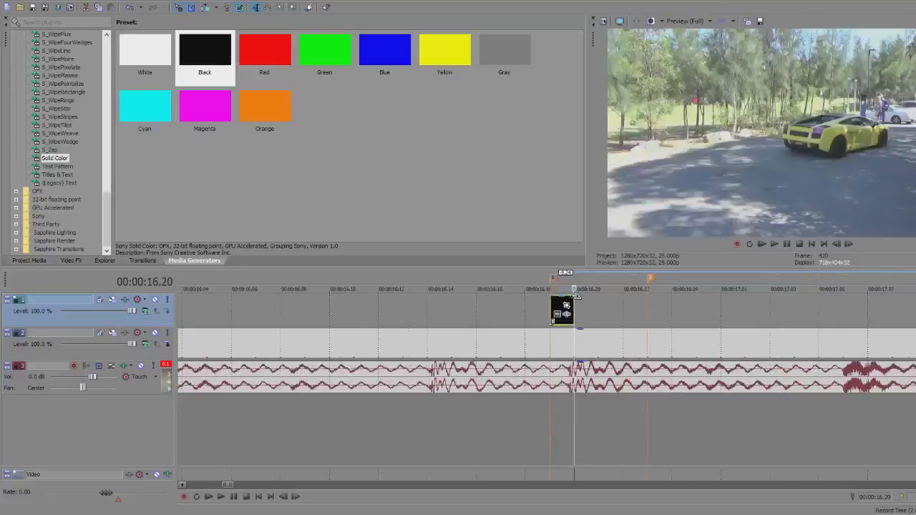
scroll(566, 305, "up", 1)
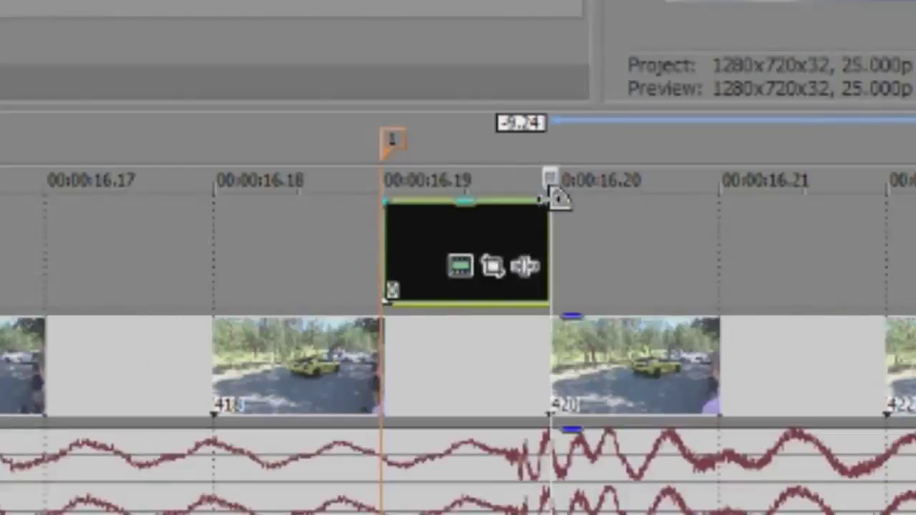
left_click_drag(443, 203, 383, 200)
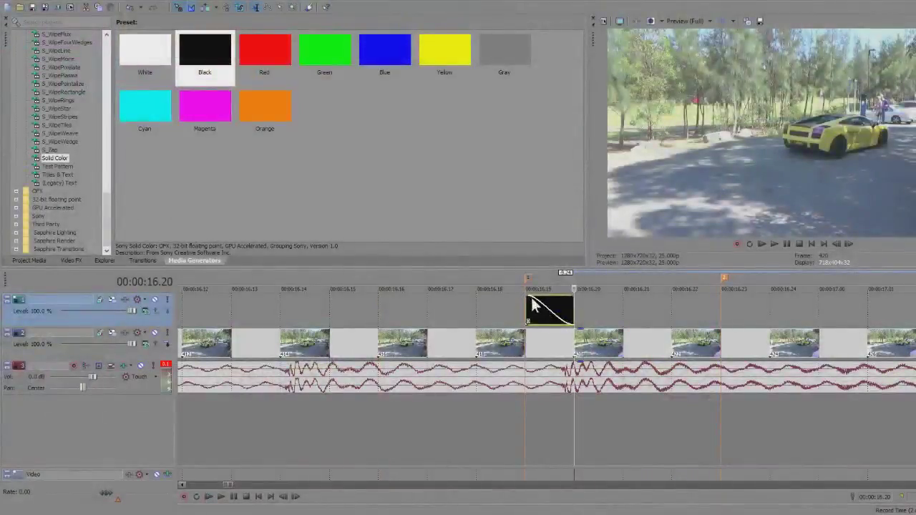
scroll(558, 317, "down", 1)
Step: Step frame by frame across the faded black clip to check how it cuts back to the footage
key("Left")
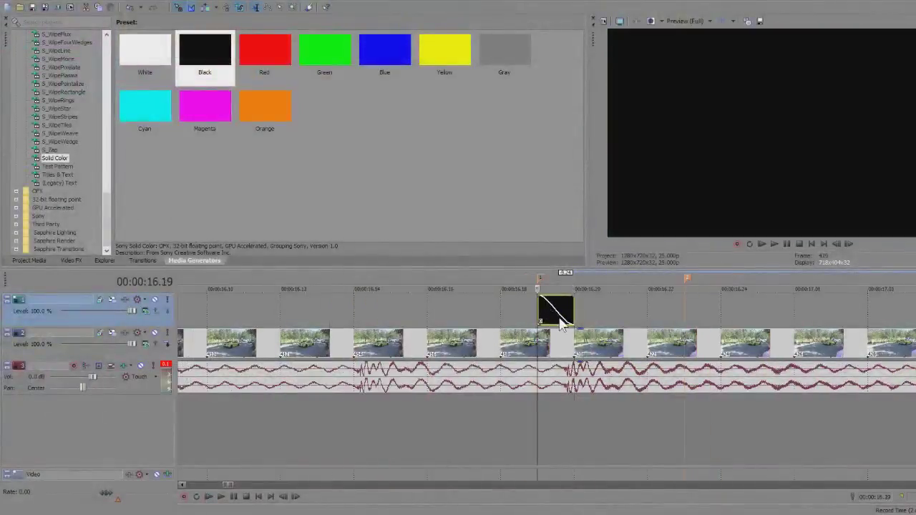
key("Right")
key("Left")
key("Right")
key("Right")
key("Right")
key("Right")
key("Right")
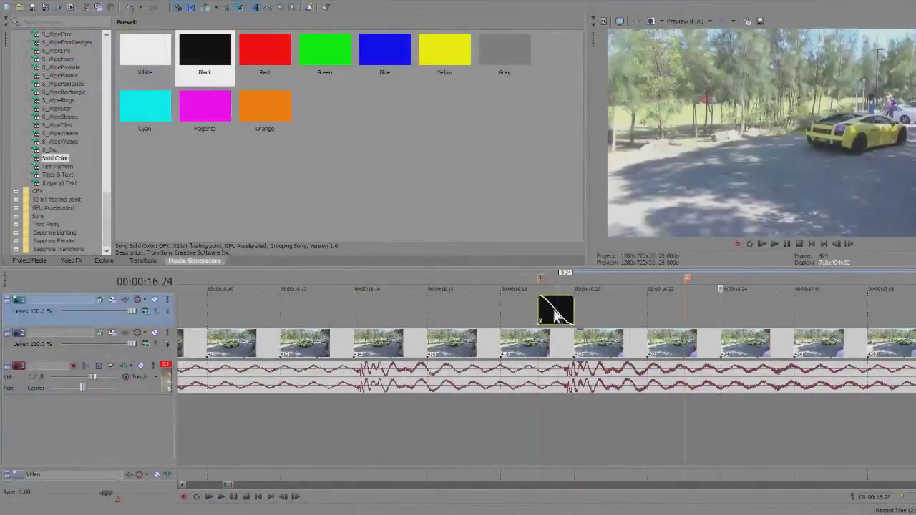
left_click(537, 300)
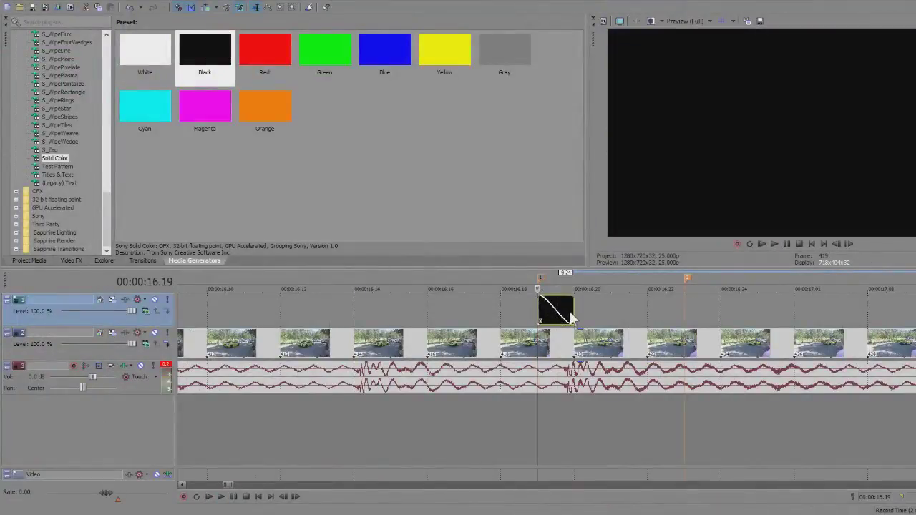
Step: Try a longer fade by extending the black clip seven frames, and play a loop region around it
scroll(566, 308, "down", 2)
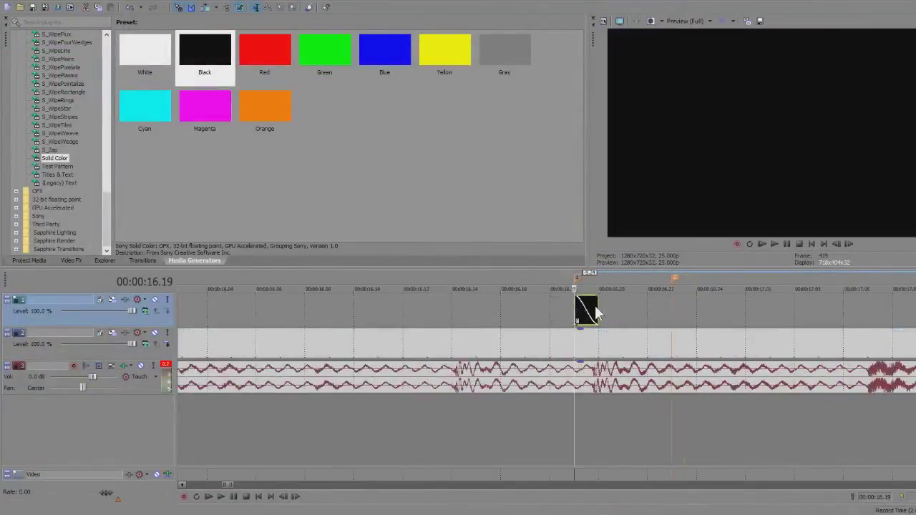
mouse_move(598, 308)
left_mouse_down()
mouse_move(774, 310)
mouse_move(579, 307)
mouse_move(578, 328)
left_mouse_up()
key("space")
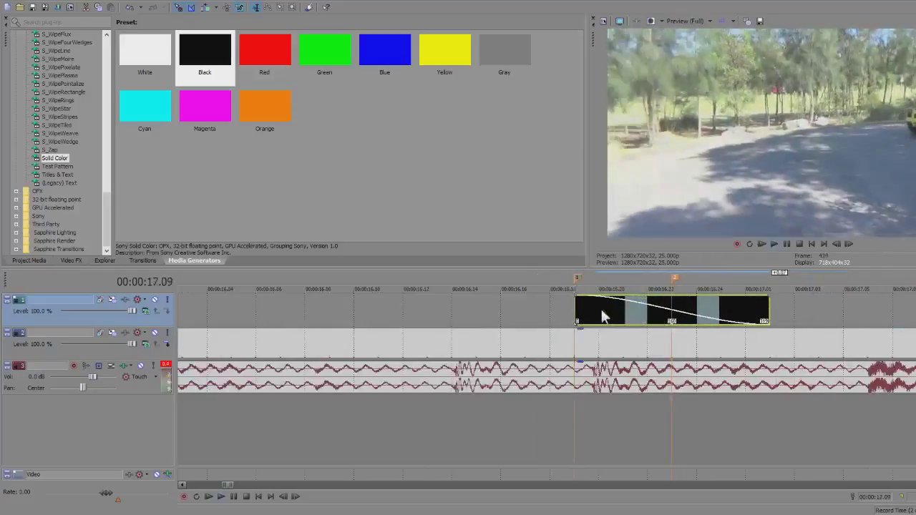
left_click_drag(794, 276, 532, 274)
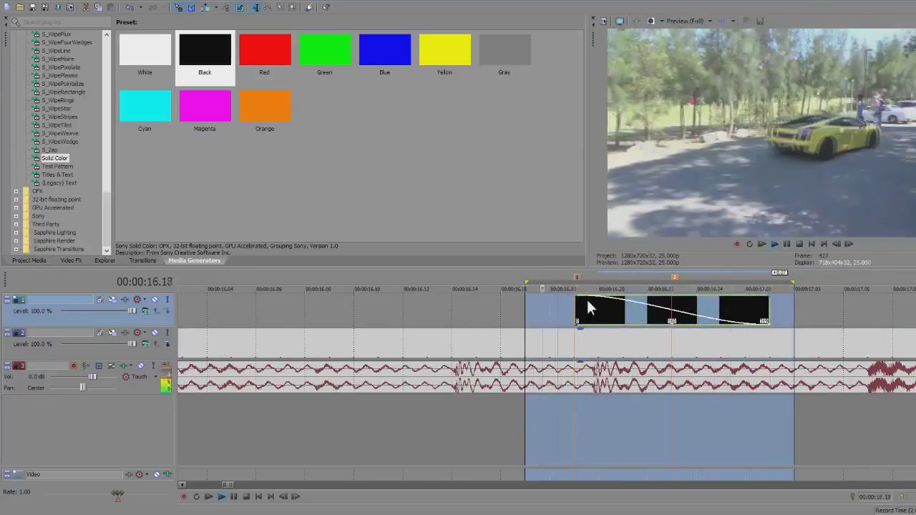
key("Return")
left_click(576, 315)
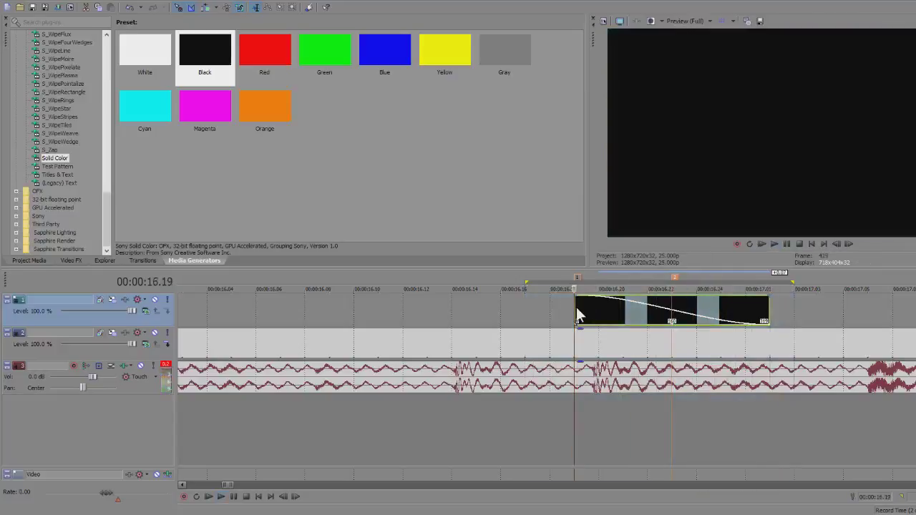
key("space")
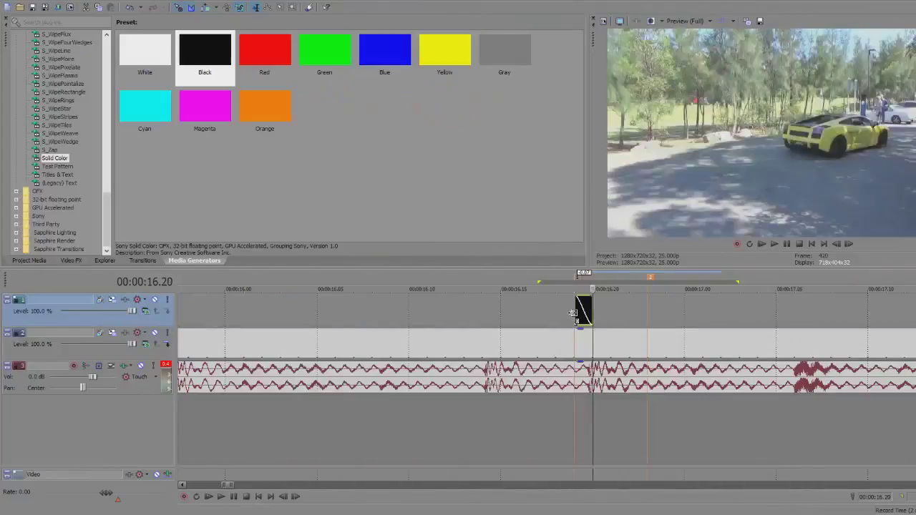
key("space")
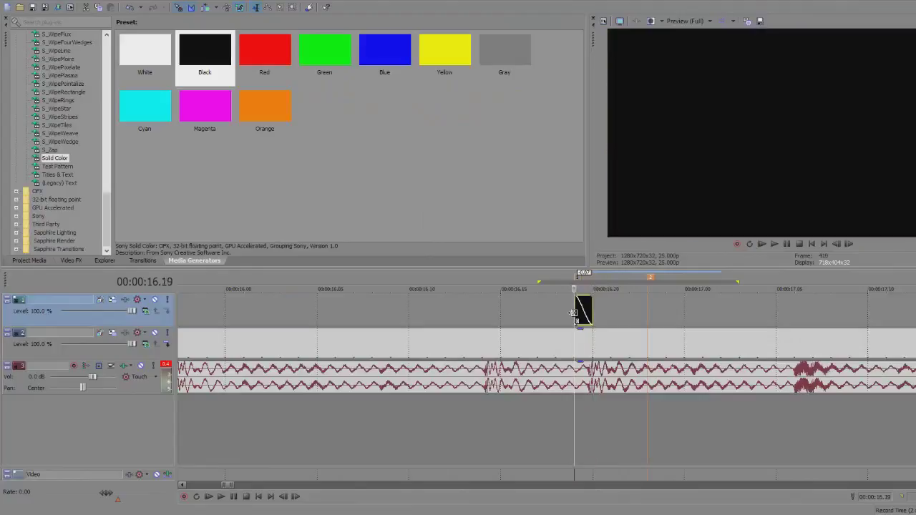
Step: Step back and forth between 00:00:16.19 and 00:00:16.20 to check the one-frame black clip
key("Right")
key("Left")
key("Right")
key("Left")
key("Right")
key("Left")
Step: Copy the one-frame black clip and paste copies back to back until the second marker at 00:00:16.23
scroll(573, 313, "down", 2)
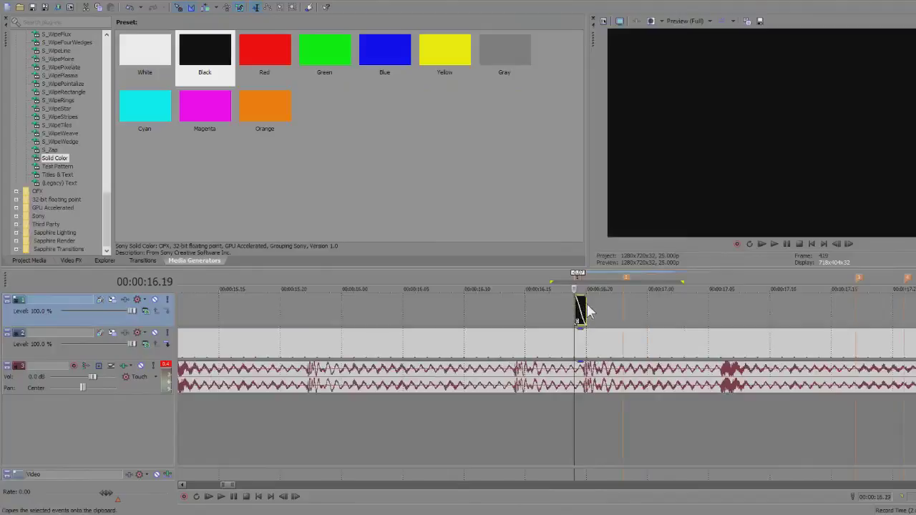
key("Right")
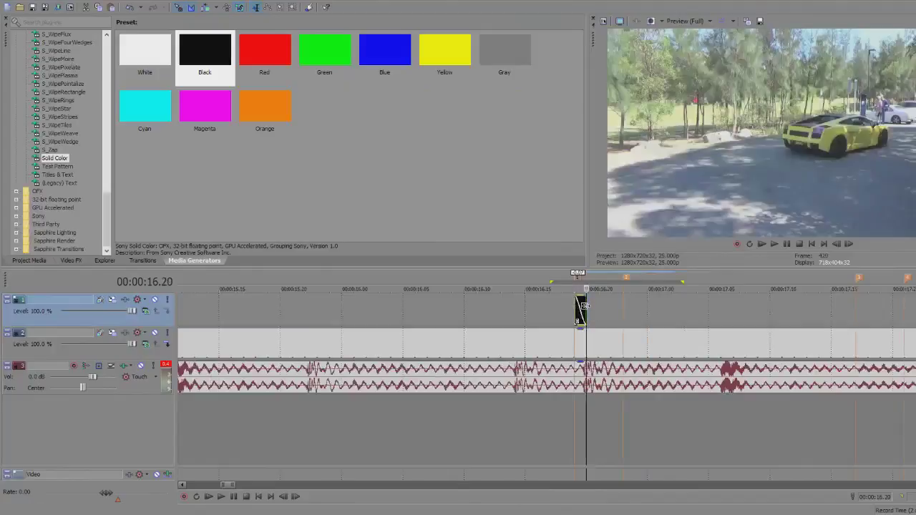
key("ctrl+v")
key("Right")
key("Right")
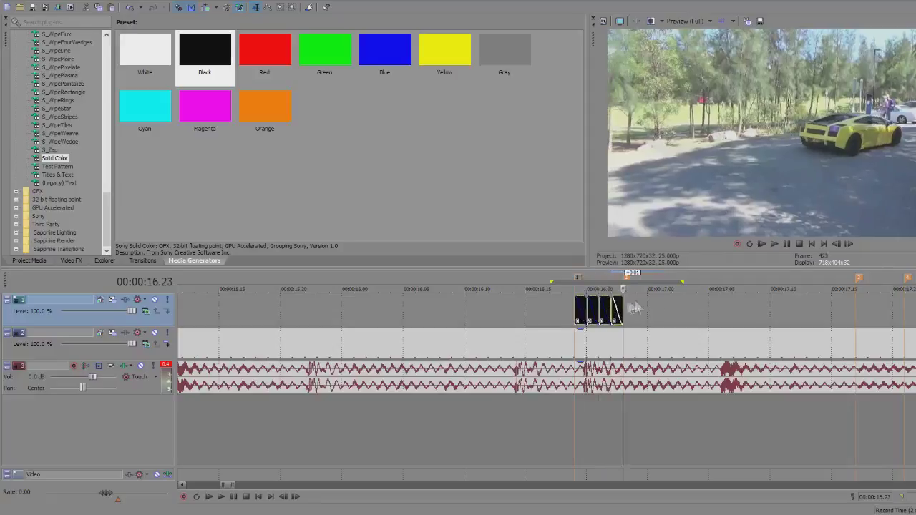
left_click(574, 315)
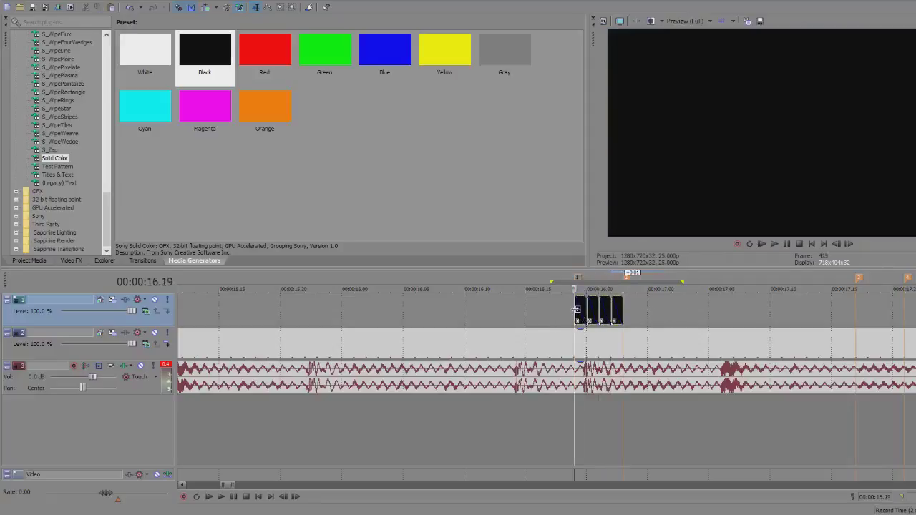
left_click(622, 305)
Step: Paste one-frame black clips back to back from the third marker to the fourth marker at 00:00:17.21
scroll(666, 301, "down", 1)
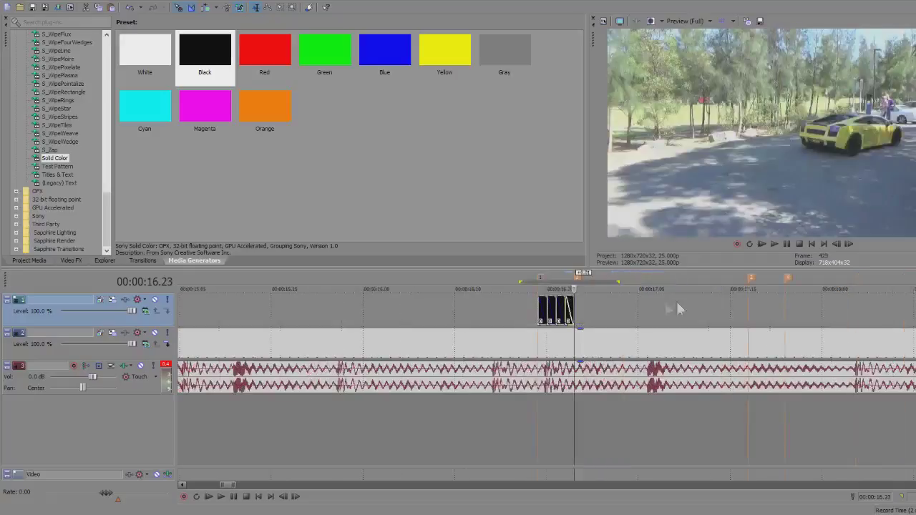
left_click(747, 310)
key("Right")
key("Right")
key("Right")
key("Right")
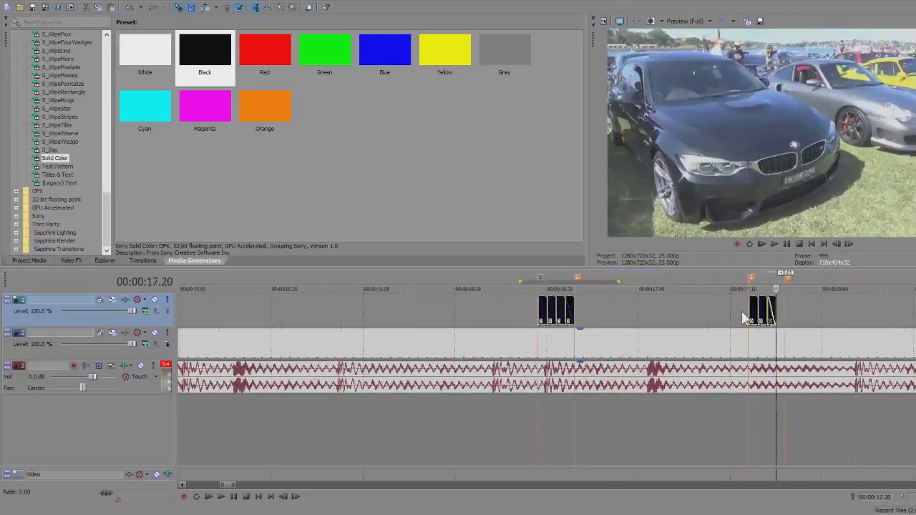
scroll(700, 315, "down", 3)
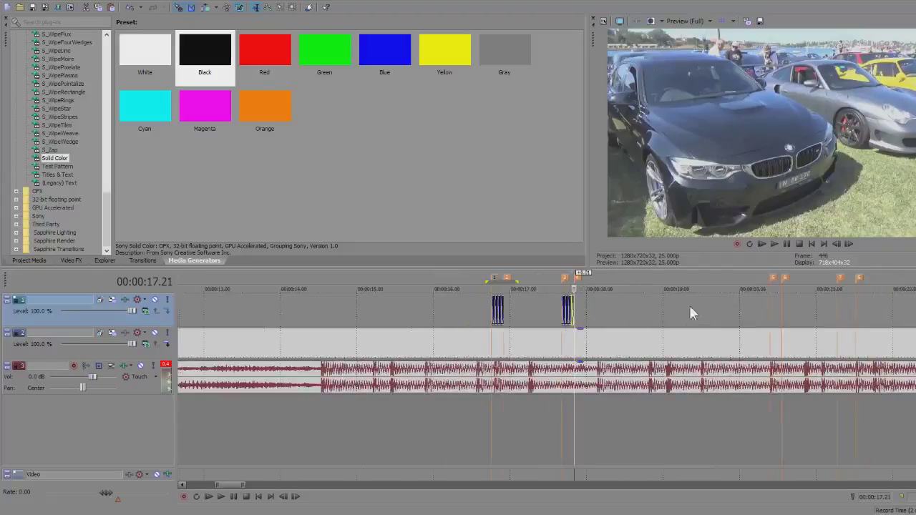
Step: Paste one-frame black clips from the fifth marker at 00:00:20.10 to the sixth at 00:00:20.14, and step through them
left_click(771, 313)
scroll(772, 311, "up", 3)
key("Right")
key("Right")
key("Right")
key("Right")
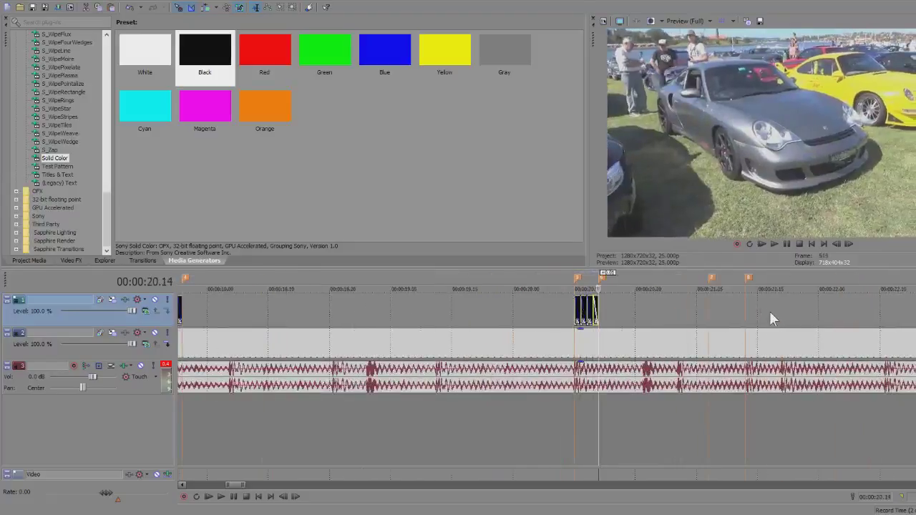
left_click(574, 308)
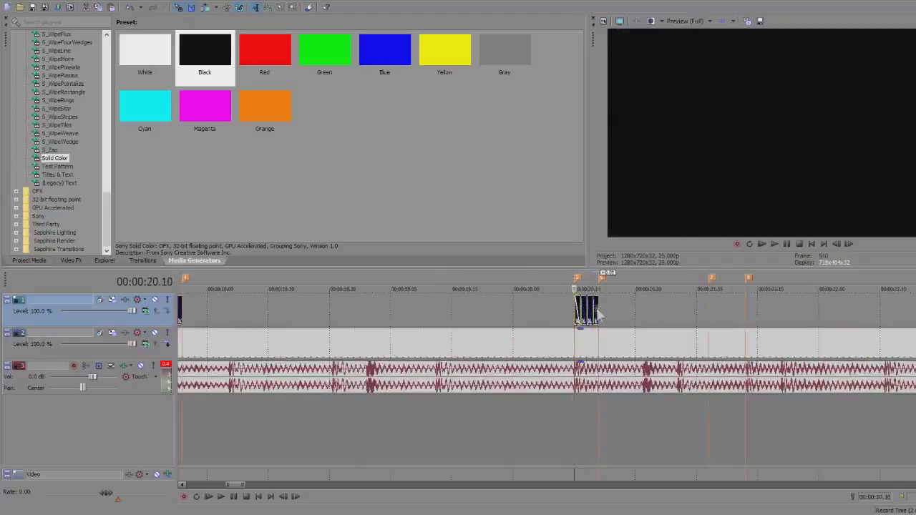
key("Right")
key("Right")
key("Right")
key("Right")
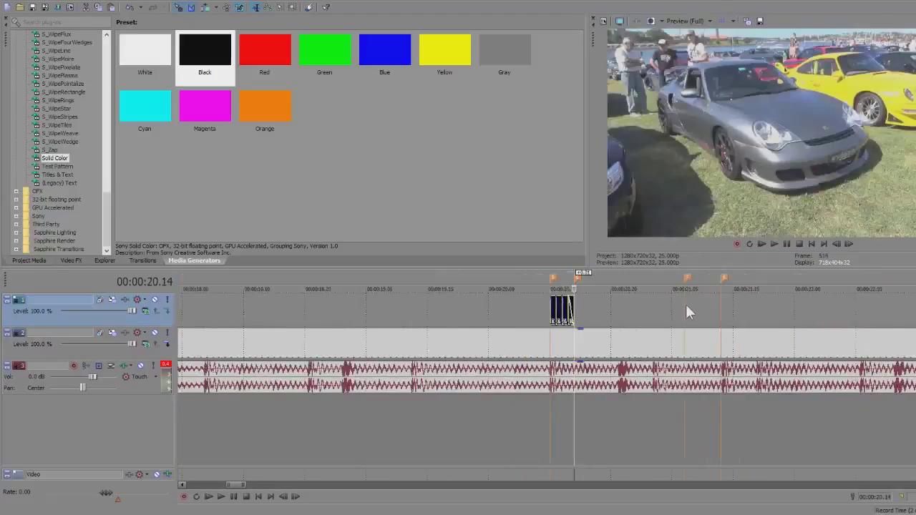
Step: Fill the gap between the seventh and eighth markers with pasted one-frame black clips, ending at 00:00:21.13
left_click(686, 304)
key("Right")
key("Right")
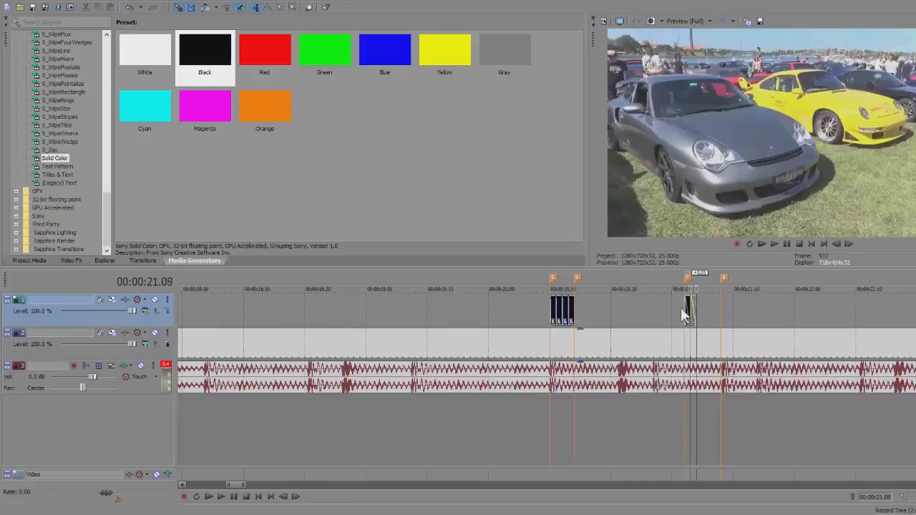
key("Right")
key("Right")
key("Right")
key("Right")
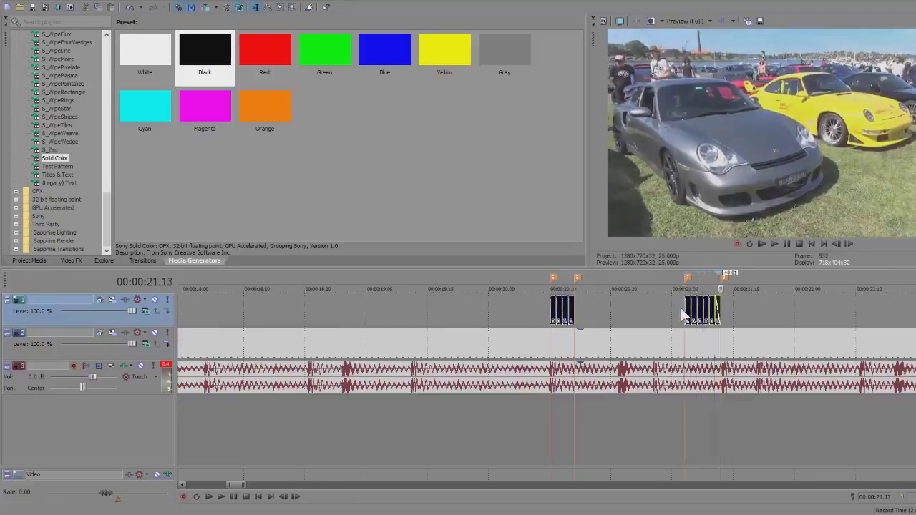
left_click(643, 313)
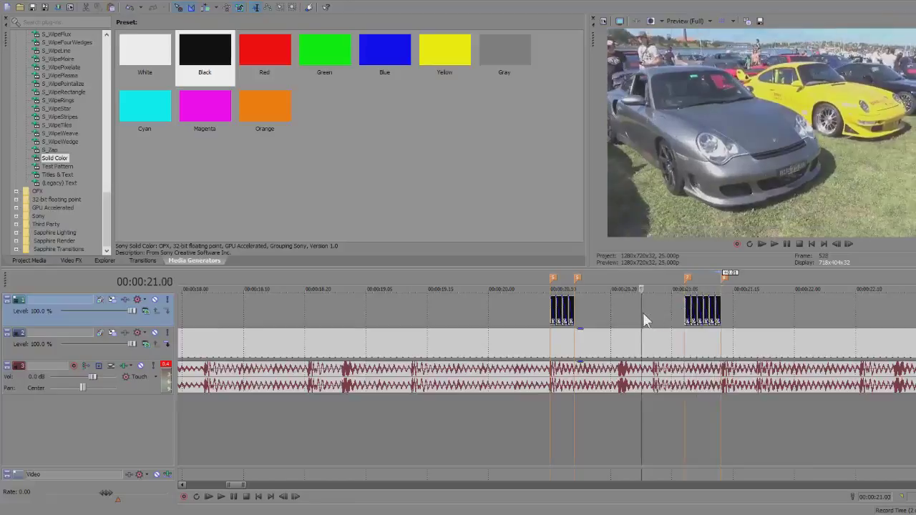
Step: Set a loop region around all four groups of black clips and play it back to check the flashes against the beat
scroll(681, 317, "down", 5)
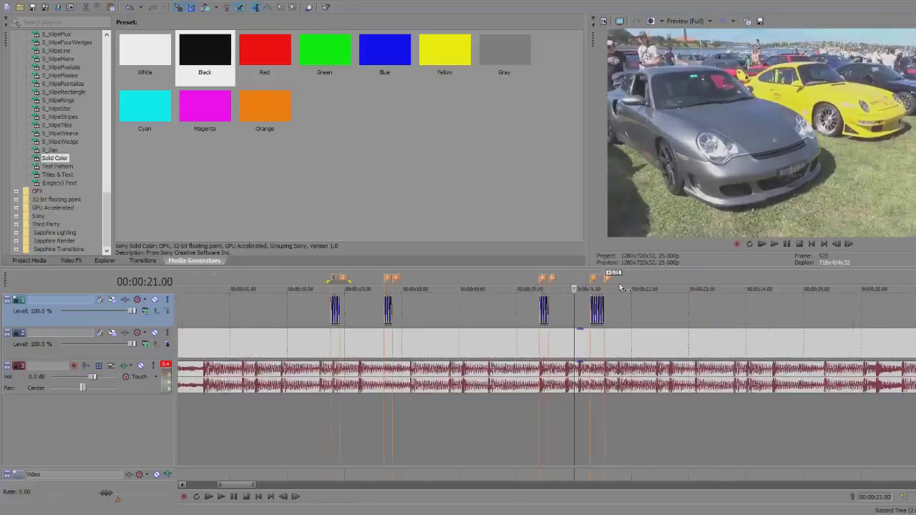
left_click_drag(623, 278, 309, 277)
key("space")
left_click(310, 282)
key("space")
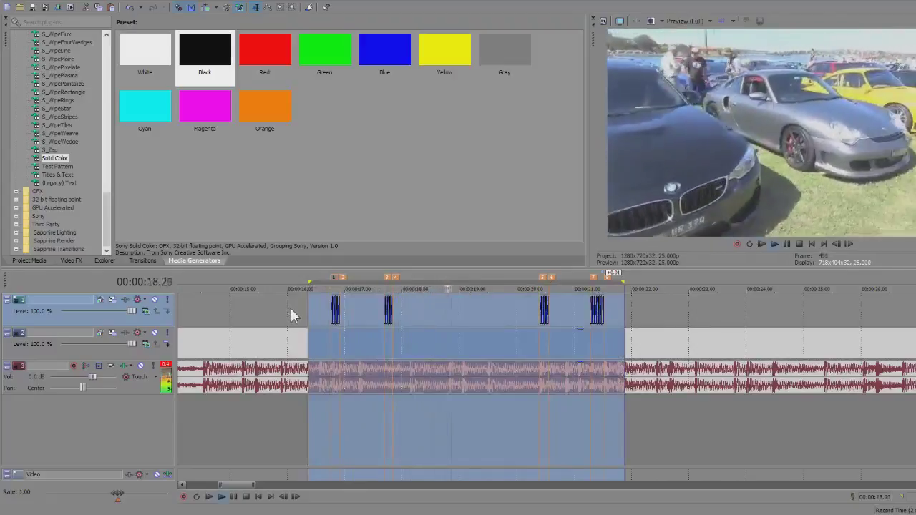
key("Return")
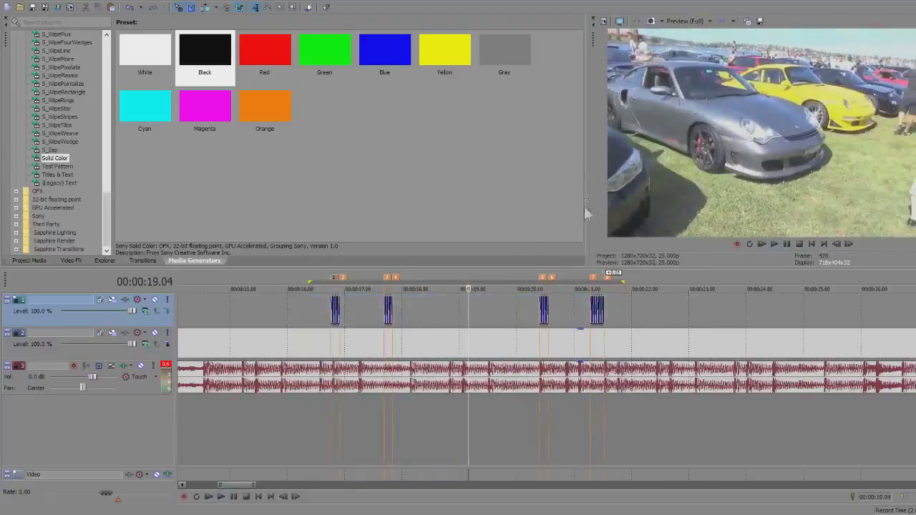
left_click(327, 311)
key("space")
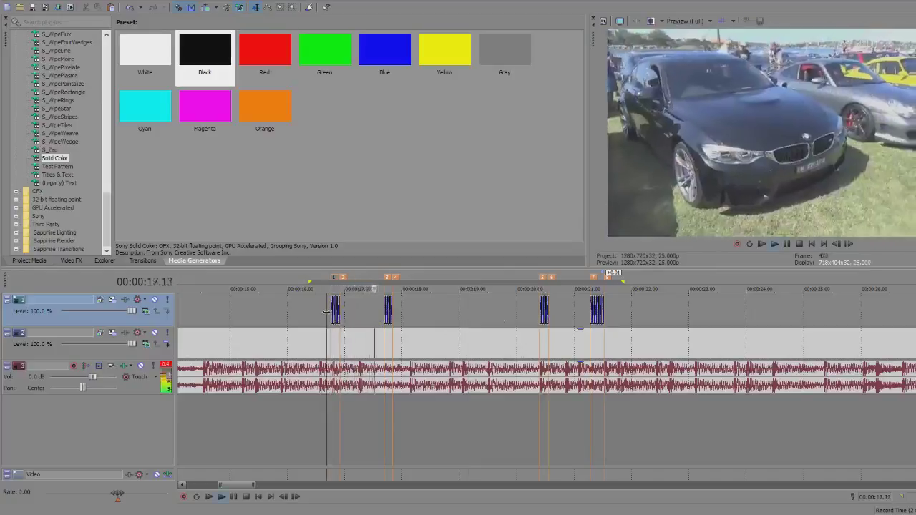
key("Return")
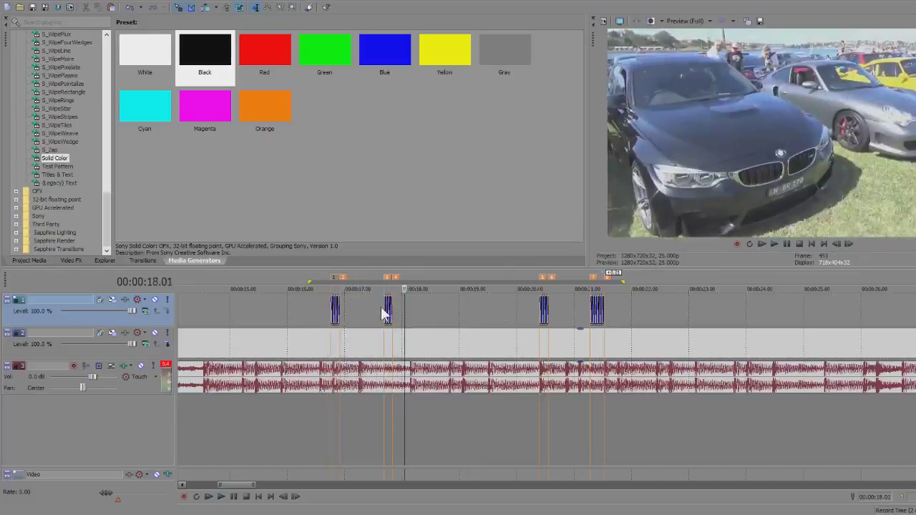
Step: Play the footage again from the first marker, and reselect the loop region around the four groups of black clips
scroll(384, 310, "up", 3)
left_click(428, 306)
scroll(424, 304, "down", 3)
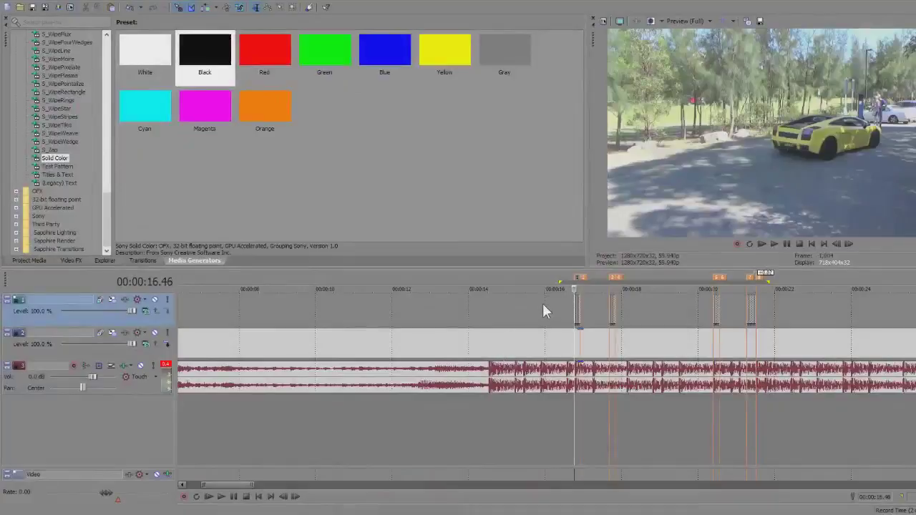
key("space")
left_click(565, 280)
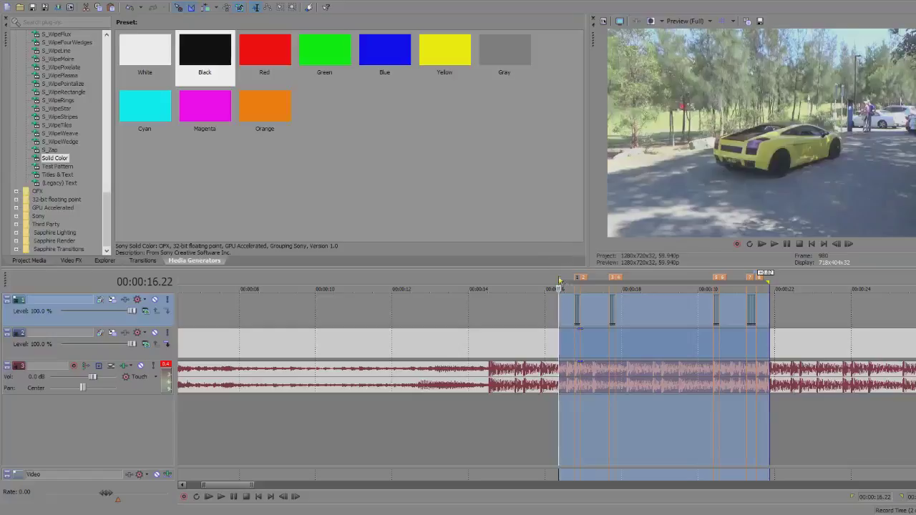
scroll(553, 291, "down", 2)
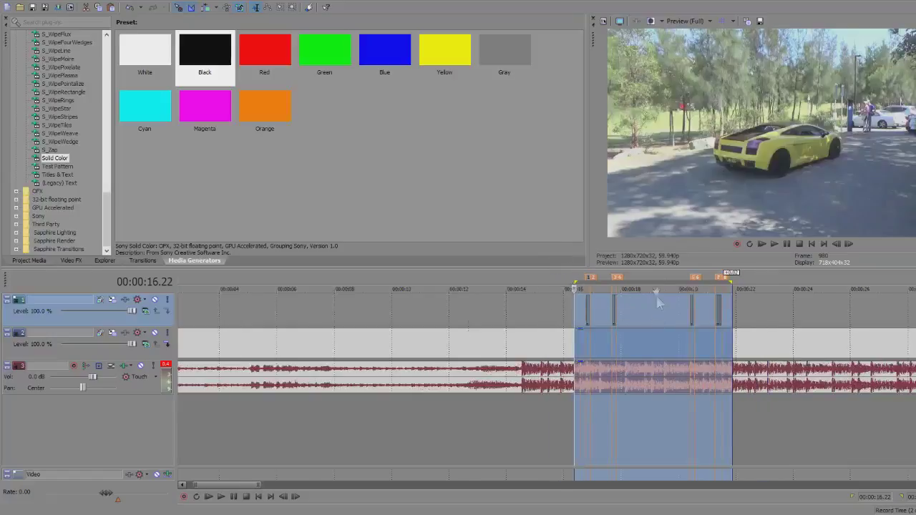
Step: Play the footage from 00:00:16.24 past all four groups of black clips, and move the playhead back to 00:00:09.38 on the car footage
scroll(640, 352, "up", 2)
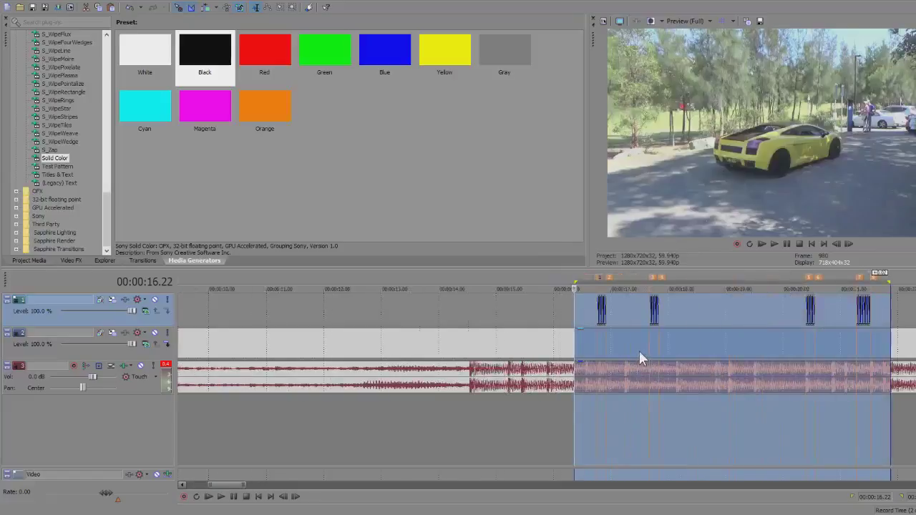
left_click(577, 316)
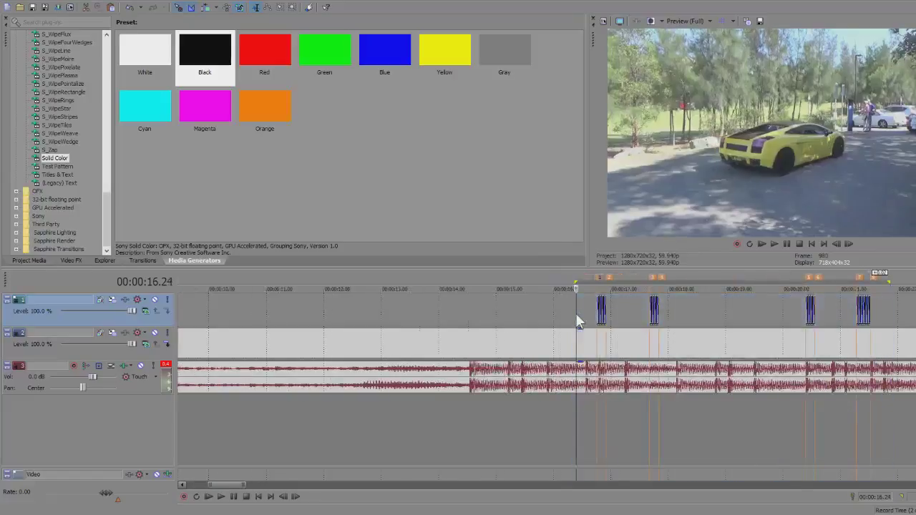
scroll(574, 313, "down", 2)
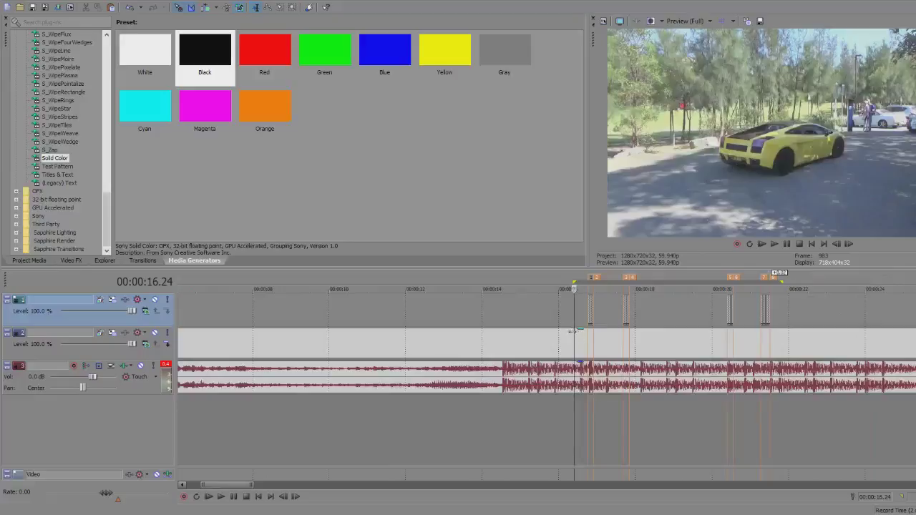
key("space")
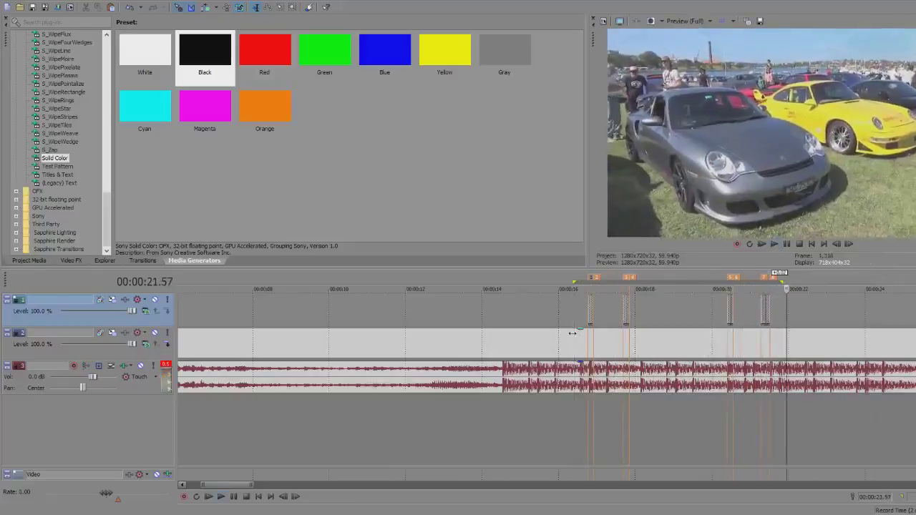
left_click(564, 336)
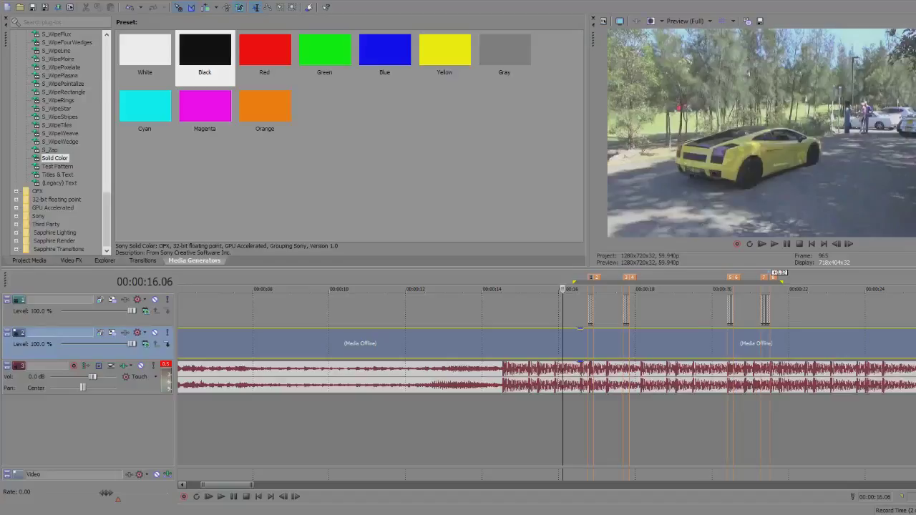
left_click(314, 342)
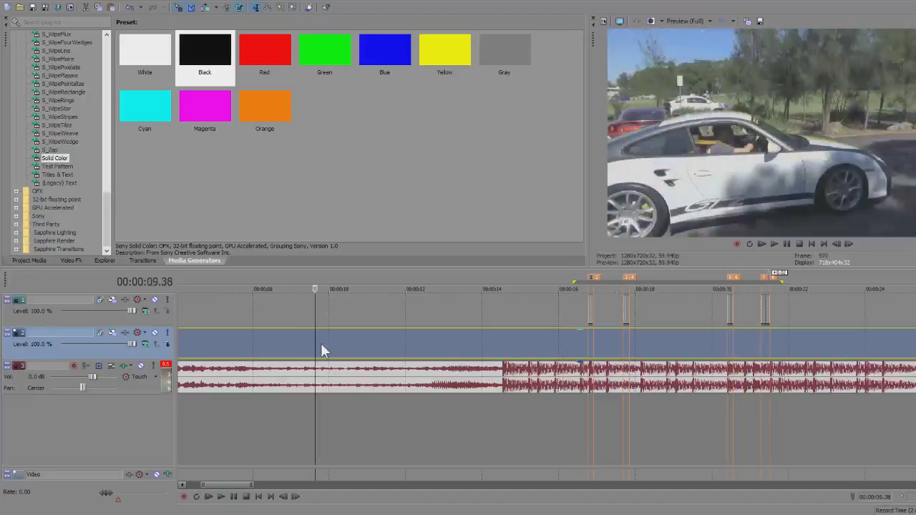